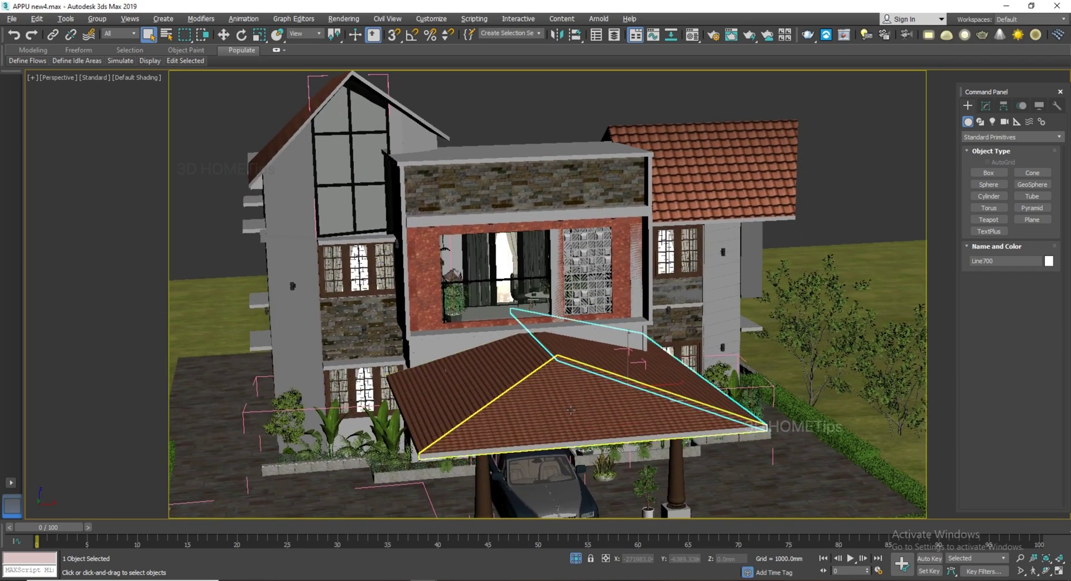
# Examine the house exterior and the tiled carport roof from low and high viewing angles.
pyautogui.keyDown('alt'); pyautogui.moveTo(570, 410); pyautogui.dragTo(526, 432, button='middle'); pyautogui.keyUp('alt')
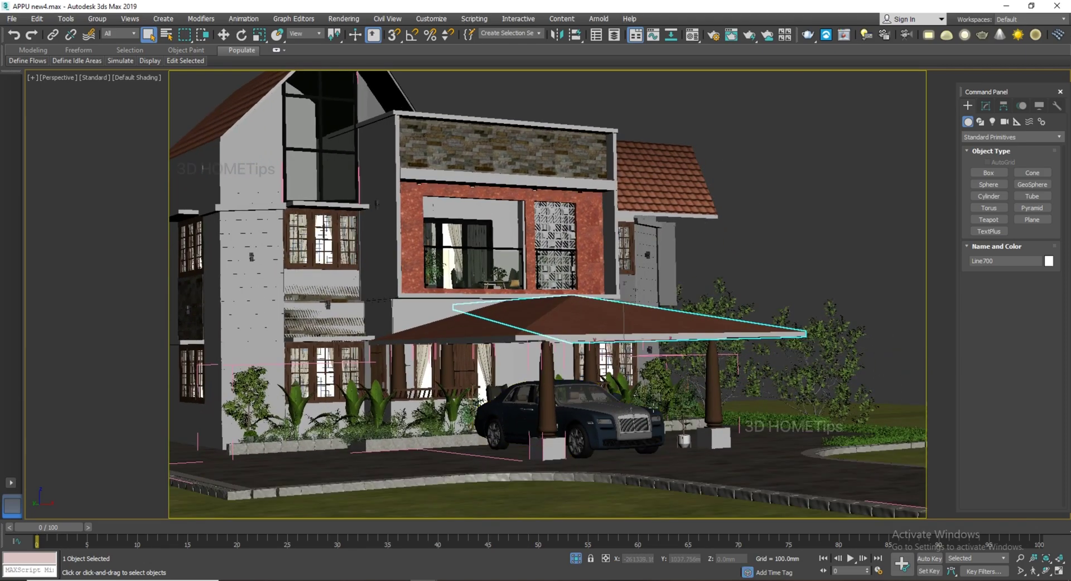
pyautogui.moveTo(640, 412)
pyautogui.keyDown('alt'); pyautogui.mouseDown(button='middle')
pyautogui.moveTo(626, 422)
pyautogui.moveTo(657, 411)
pyautogui.mouseUp(button='middle'); pyautogui.keyUp('alt')
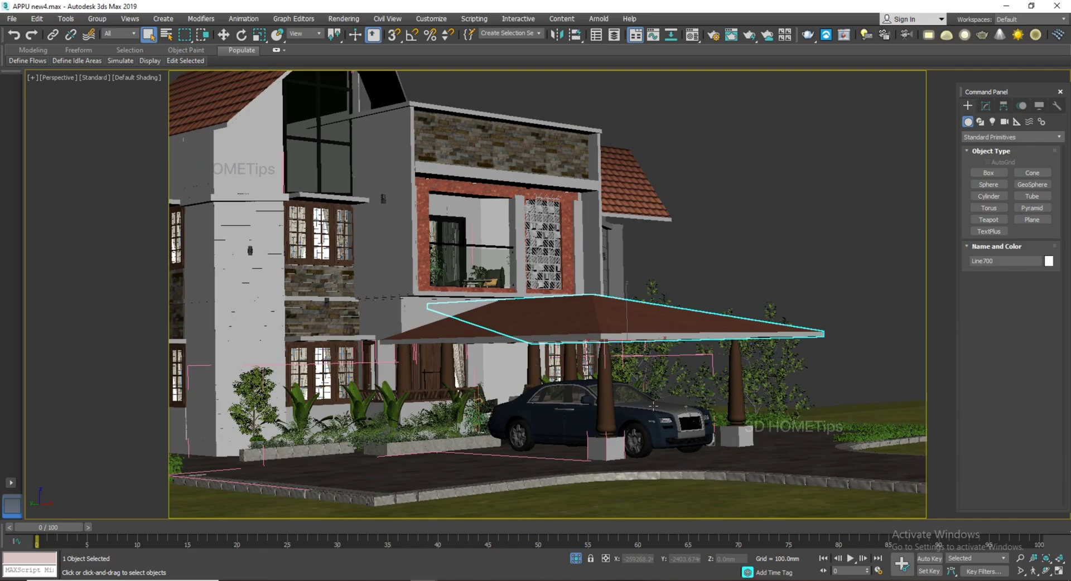
pyautogui.click(582, 318)
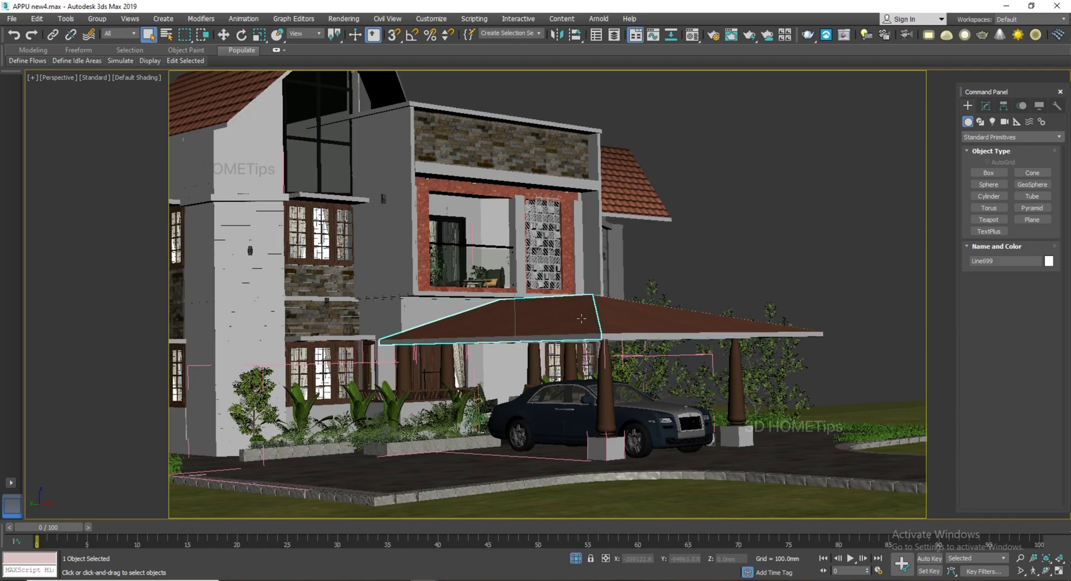
pyautogui.keyDown('alt'); pyautogui.moveTo(599, 383); pyautogui.dragTo(577, 346, button='middle'); pyautogui.keyUp('alt')
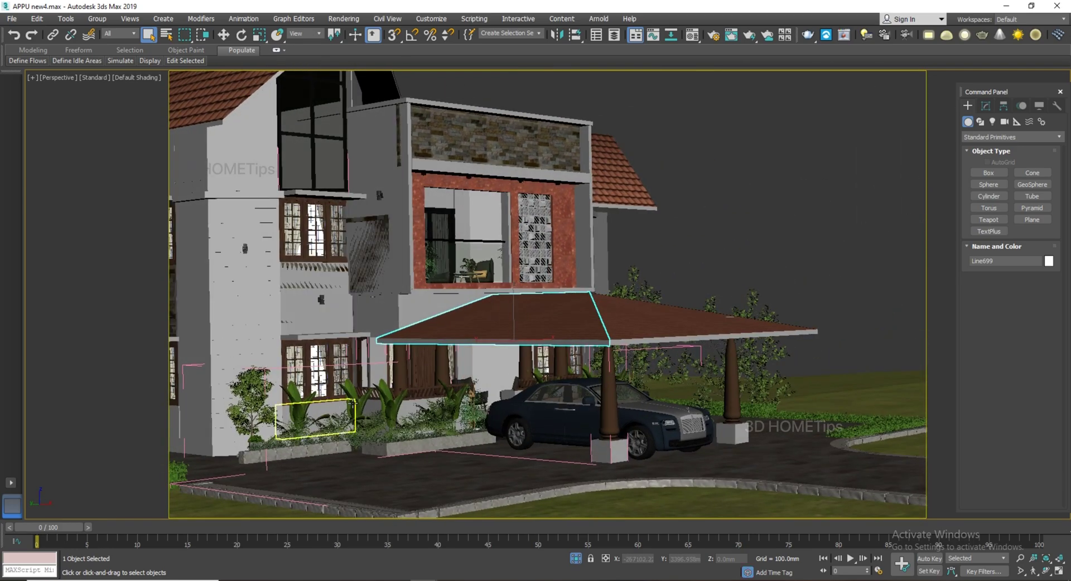
pyautogui.click(349, 416)
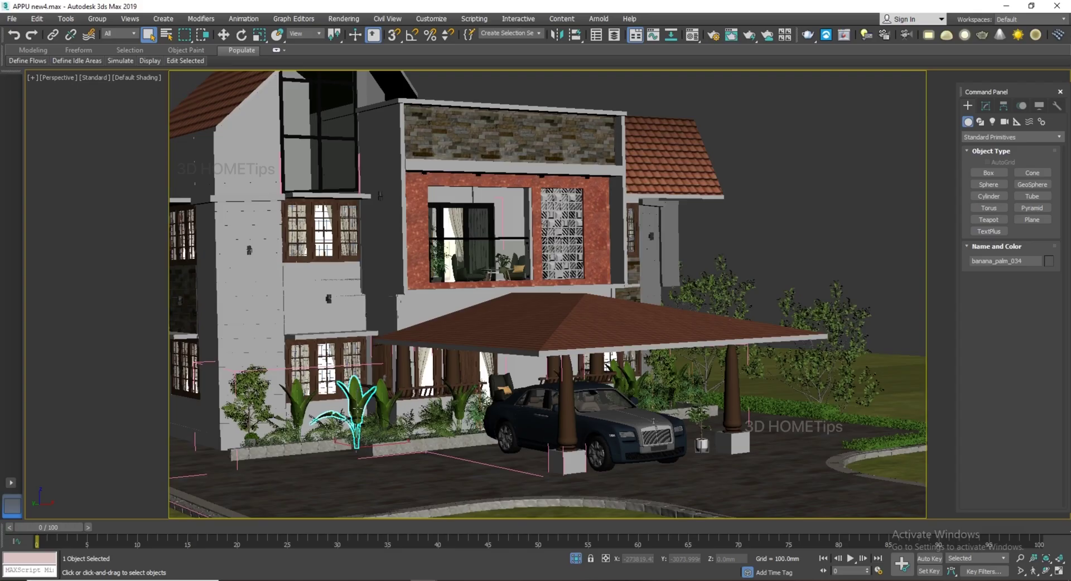
pyautogui.keyDown('alt'); pyautogui.moveTo(636, 381); pyautogui.dragTo(539, 354, button='middle'); pyautogui.keyUp('alt')
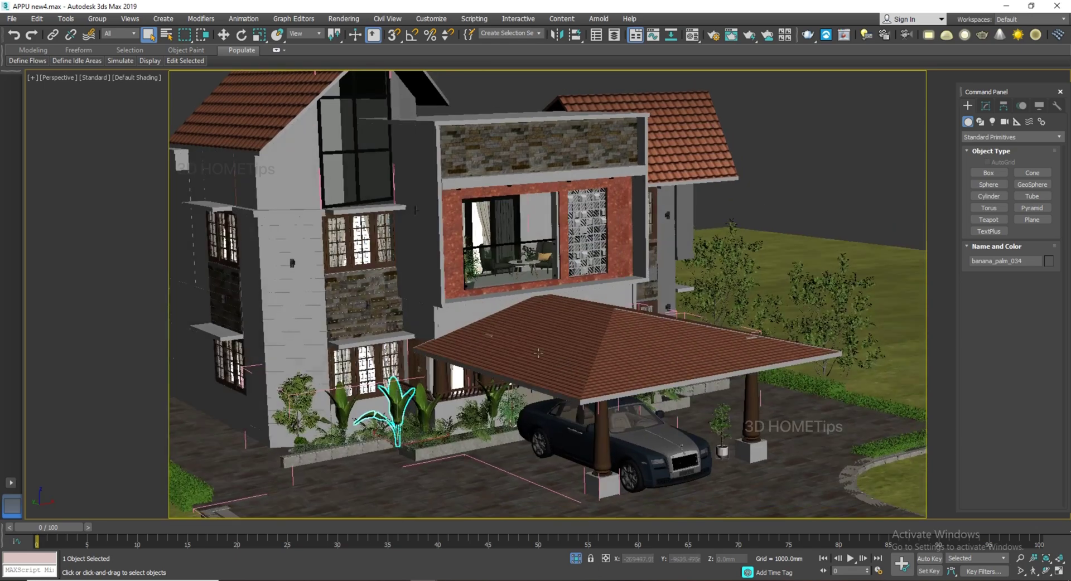
# Inspect the plants around the house one by one, from the banana palms in the planter to the tree and hedge on the lawn.
pyautogui.click(332, 418)
pyautogui.scroll(3, 332, 417)
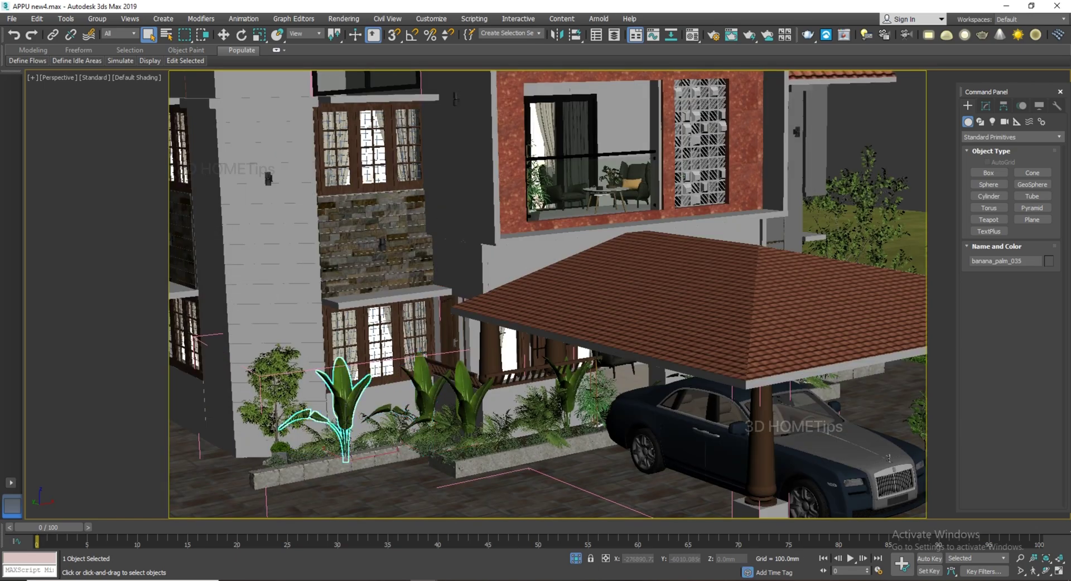
pyautogui.click(386, 429)
pyautogui.click(465, 406)
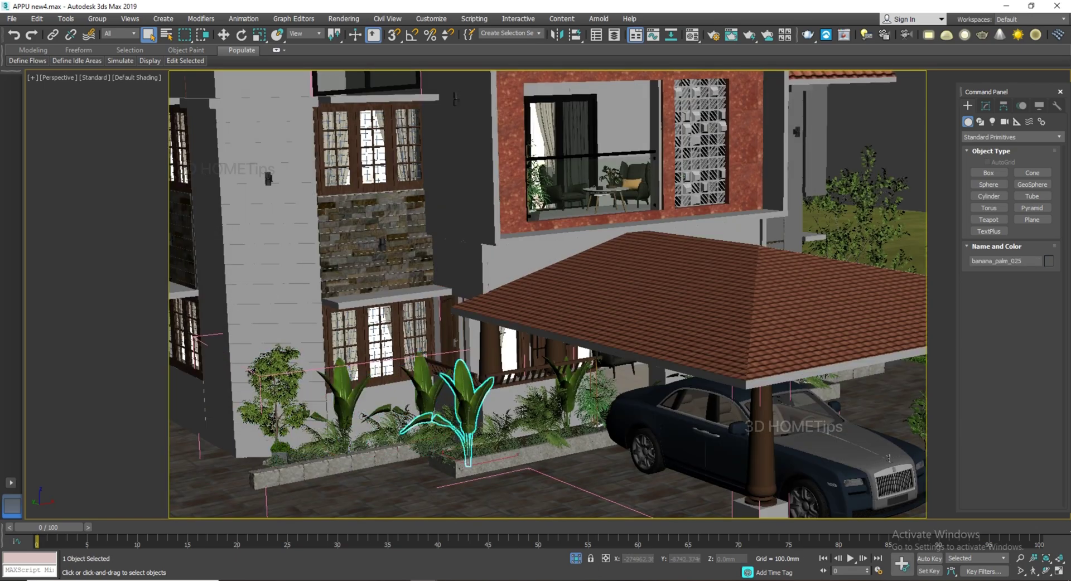
pyautogui.click(536, 414)
pyautogui.moveTo(480, 411); pyautogui.dragTo(273, 412, button='middle')
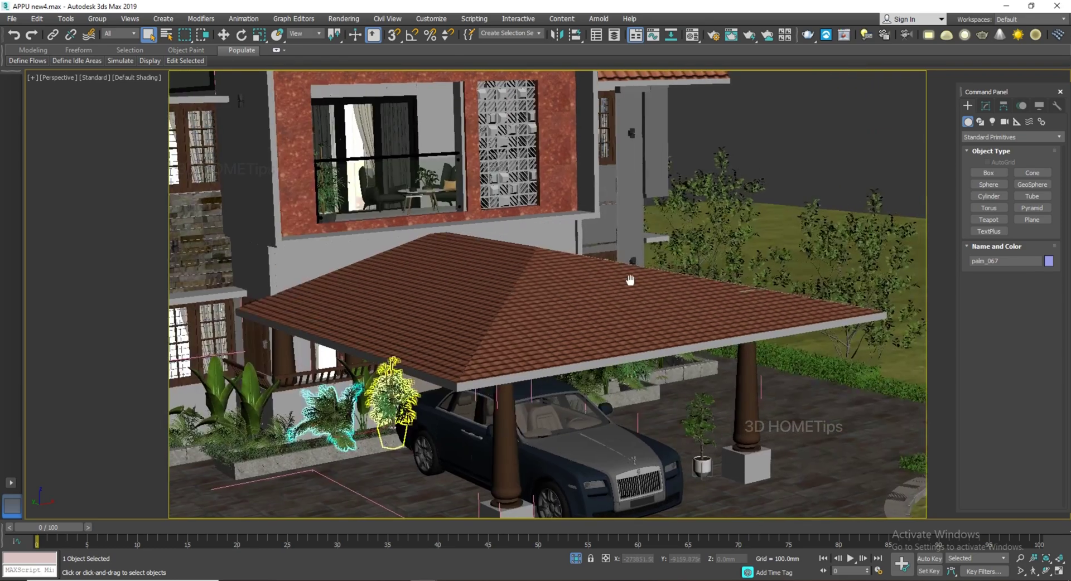
pyautogui.click(864, 254)
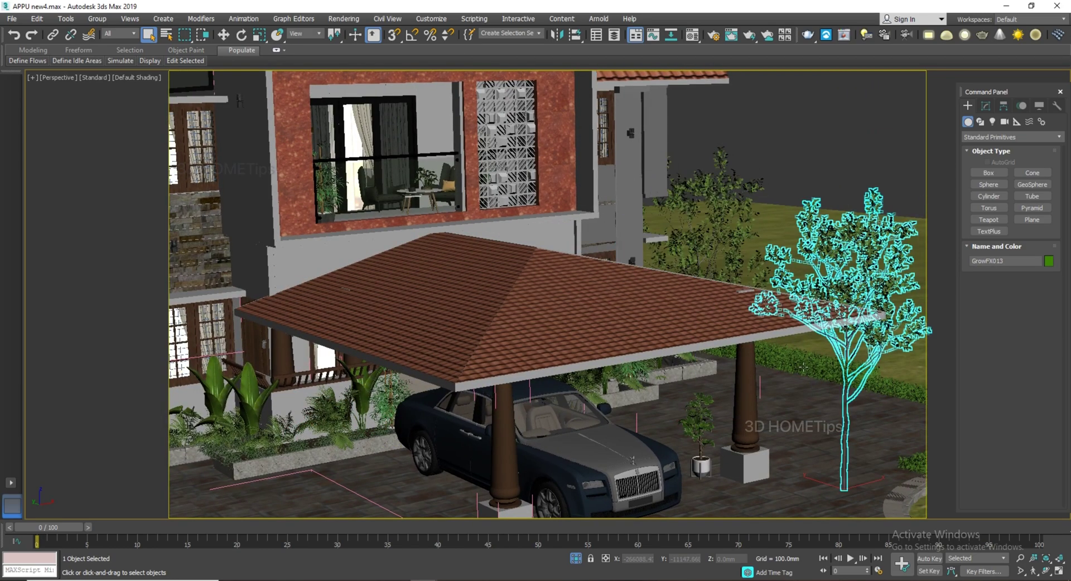
pyautogui.click(803, 367)
pyautogui.moveTo(803, 367); pyautogui.dragTo(653, 282, button='middle')
# Inspect the parked car and the paved driveway around the carport.
pyautogui.click(349, 331)
pyautogui.moveTo(350, 331); pyautogui.dragTo(608, 377, button='middle')
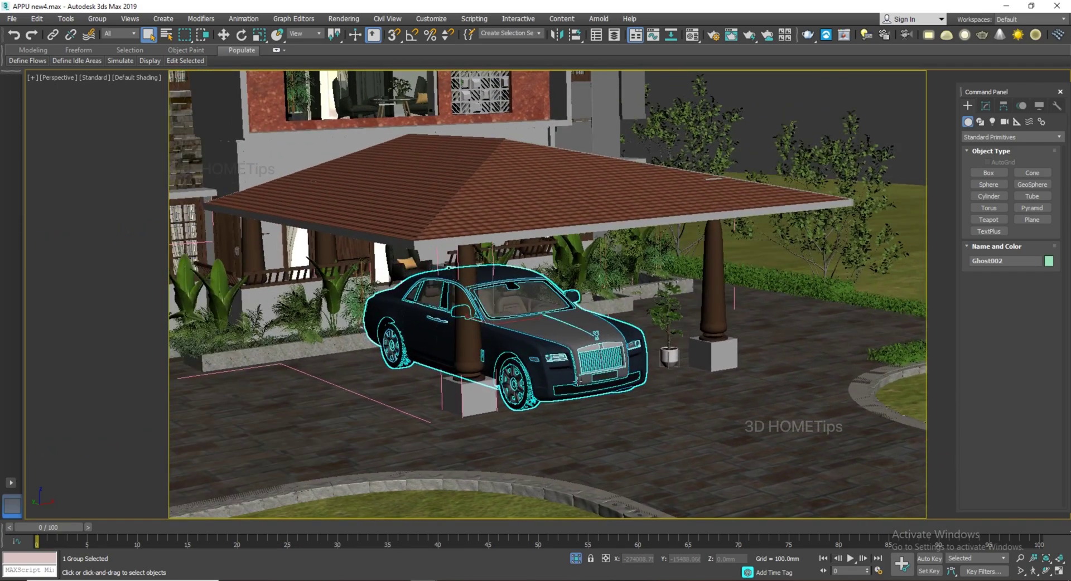
pyautogui.click(447, 412)
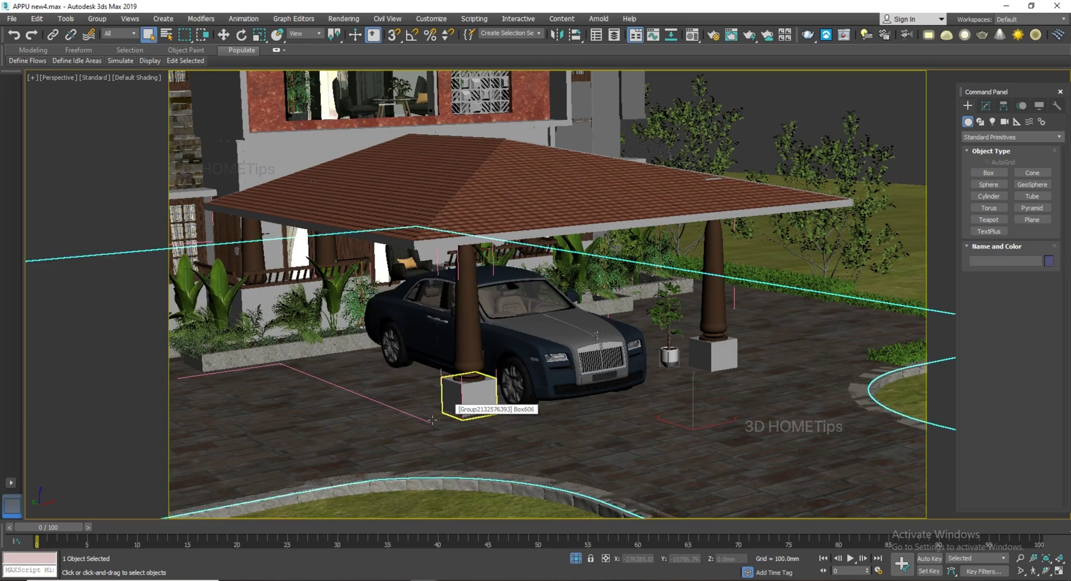
pyautogui.moveTo(433, 421); pyautogui.dragTo(514, 430, button='middle')
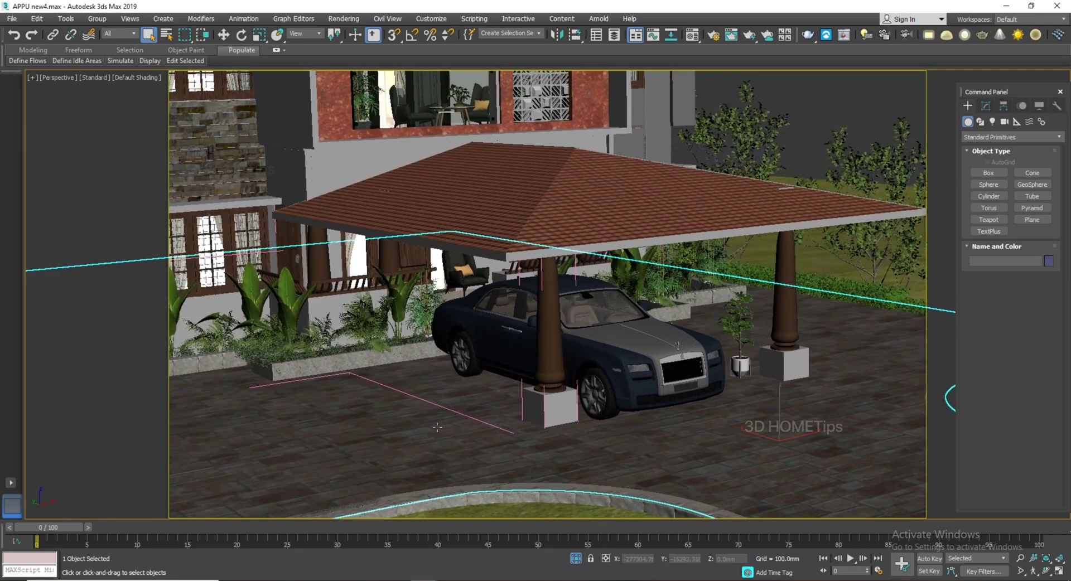
pyautogui.keyDown('alt'); pyautogui.moveTo(389, 426); pyautogui.dragTo(463, 422, button='middle'); pyautogui.keyUp('alt')
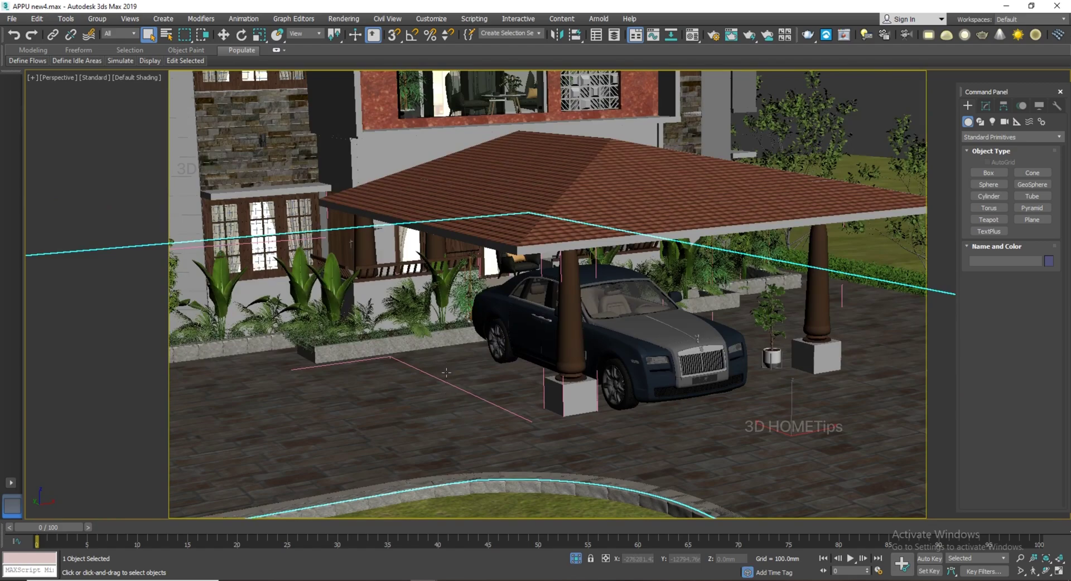
pyautogui.click(602, 378)
pyautogui.moveTo(491, 385)
pyautogui.keyDown('alt'); pyautogui.mouseDown(button='middle')
pyautogui.moveTo(454, 357)
pyautogui.moveTo(410, 394)
pyautogui.moveTo(397, 390)
pyautogui.moveTo(497, 394)
pyautogui.mouseUp(button='middle'); pyautogui.keyUp('alt')
# Switch to the 5.max scene and view the house with its surrounding trees and boxes.
pyautogui.click(422, 580)
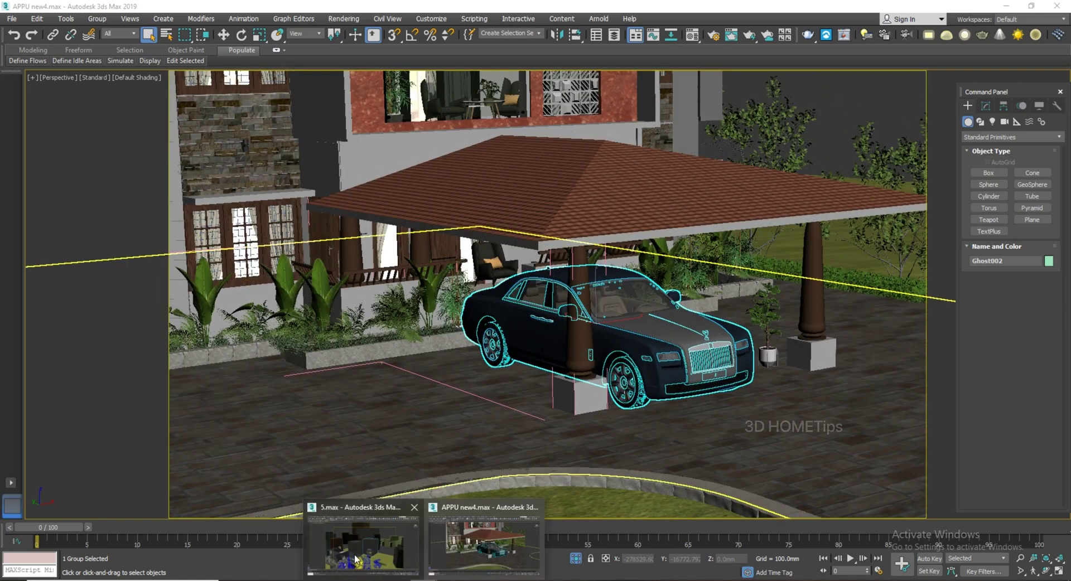
pyautogui.click(391, 555)
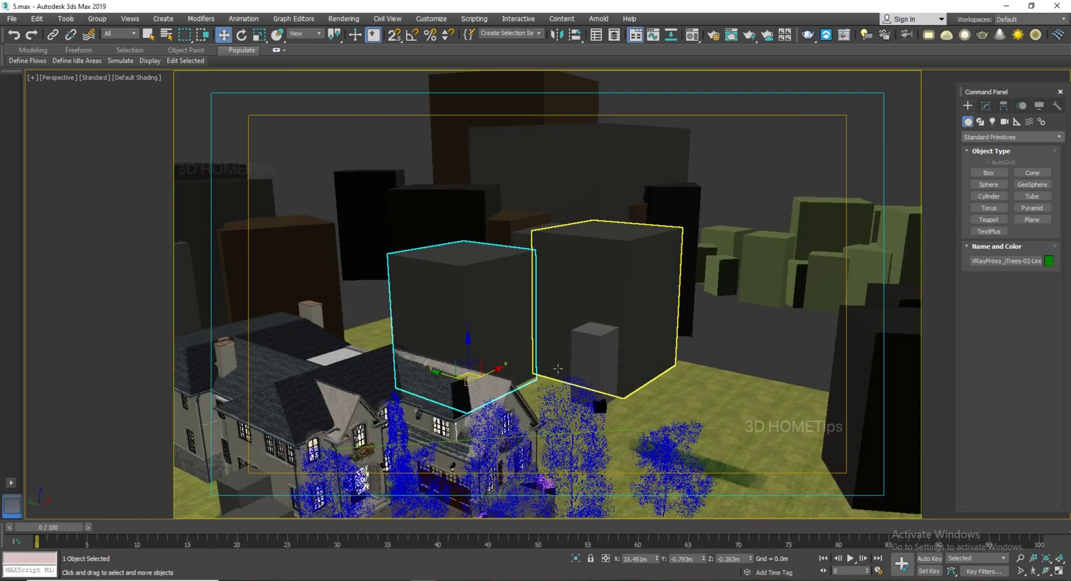
pyautogui.scroll(-5, 558, 369)
pyautogui.keyDown('alt'); pyautogui.moveTo(560, 372); pyautogui.dragTo(577, 240, button='middle'); pyautogui.keyUp('alt')
pyautogui.scroll(5, 454, 412)
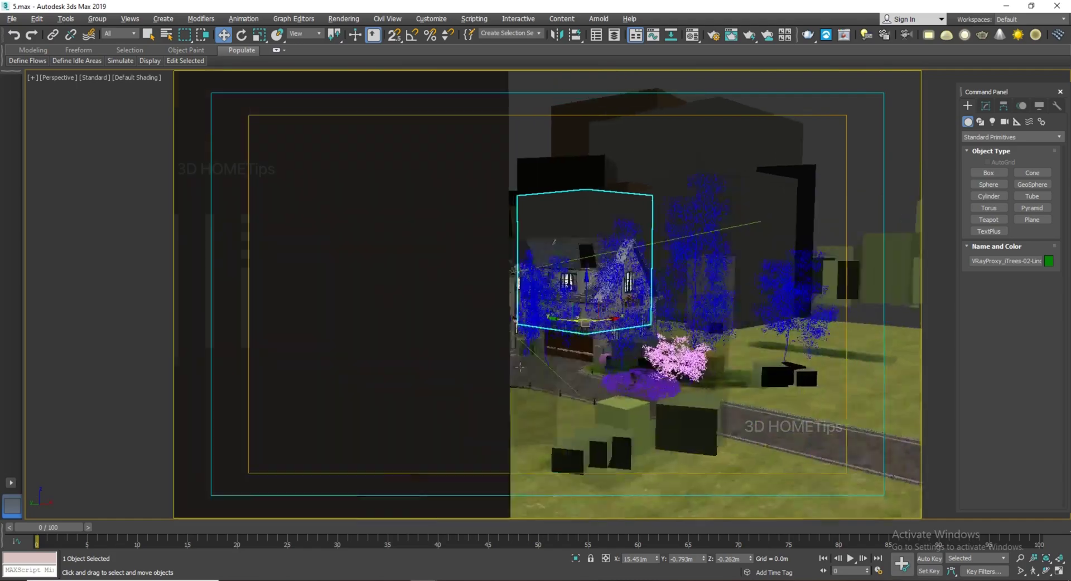
pyautogui.keyDown('alt'); pyautogui.moveTo(520, 367); pyautogui.dragTo(549, 399, button='middle'); pyautogui.keyUp('alt')
pyautogui.moveTo(588, 373); pyautogui.dragTo(483, 425, button='middle')
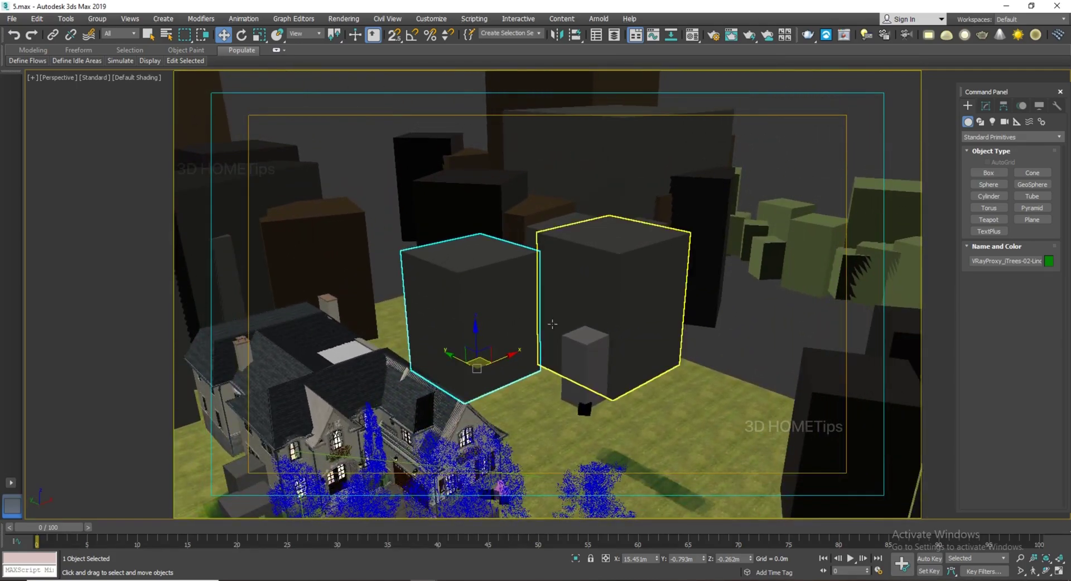
# Compare the box-shaped tree proxies around the house with the trees drawn in leafy detail.
pyautogui.click(553, 323)
pyautogui.scroll(-6, 553, 324)
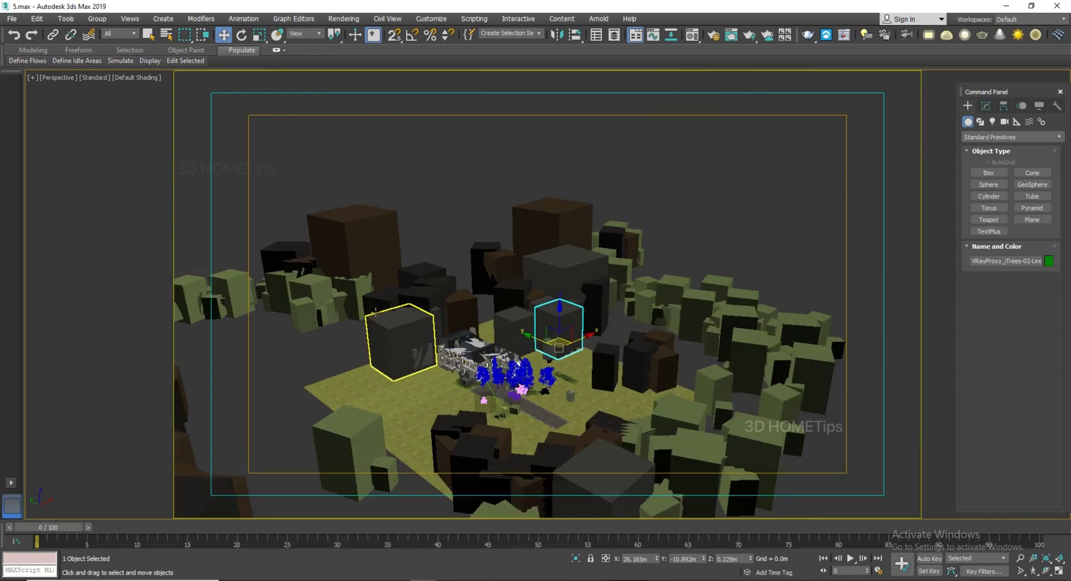
pyautogui.keyDown('alt'); pyautogui.moveTo(698, 352); pyautogui.dragTo(605, 391, button='middle'); pyautogui.keyUp('alt')
pyautogui.scroll(8, 505, 363)
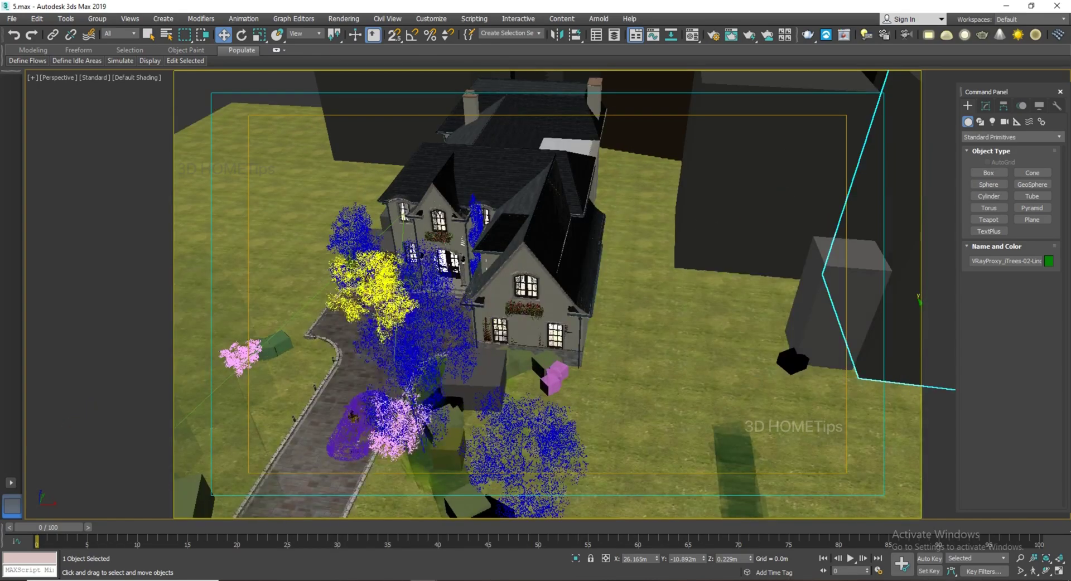
pyautogui.scroll(5, 386, 319)
pyautogui.click(485, 341)
pyautogui.keyDown('alt'); pyautogui.moveTo(480, 357); pyautogui.dragTo(564, 360, button='middle'); pyautogui.keyUp('alt')
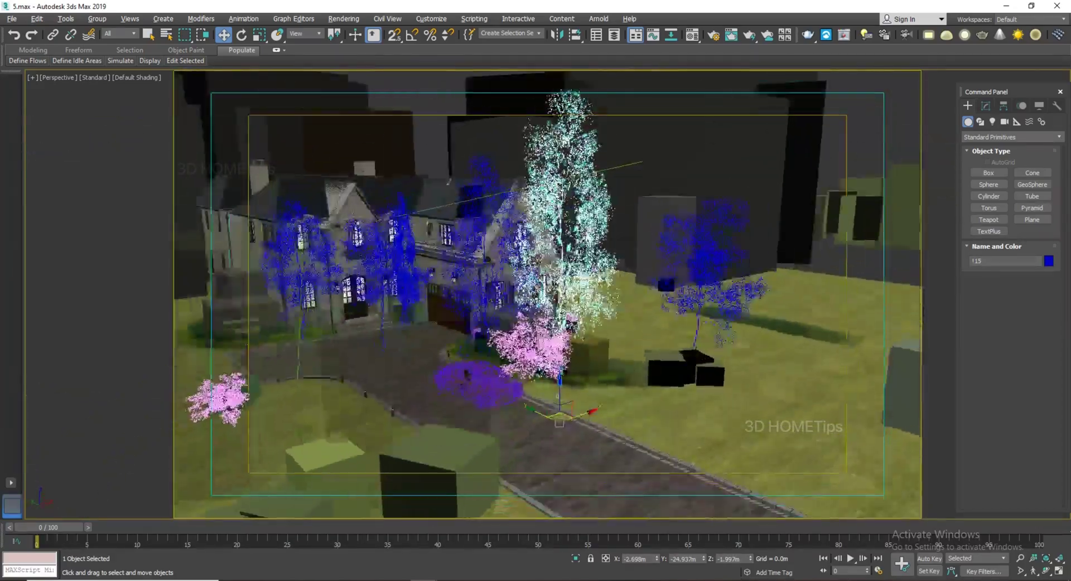
pyautogui.moveTo(403, 312); pyautogui.dragTo(410, 401, button='middle')
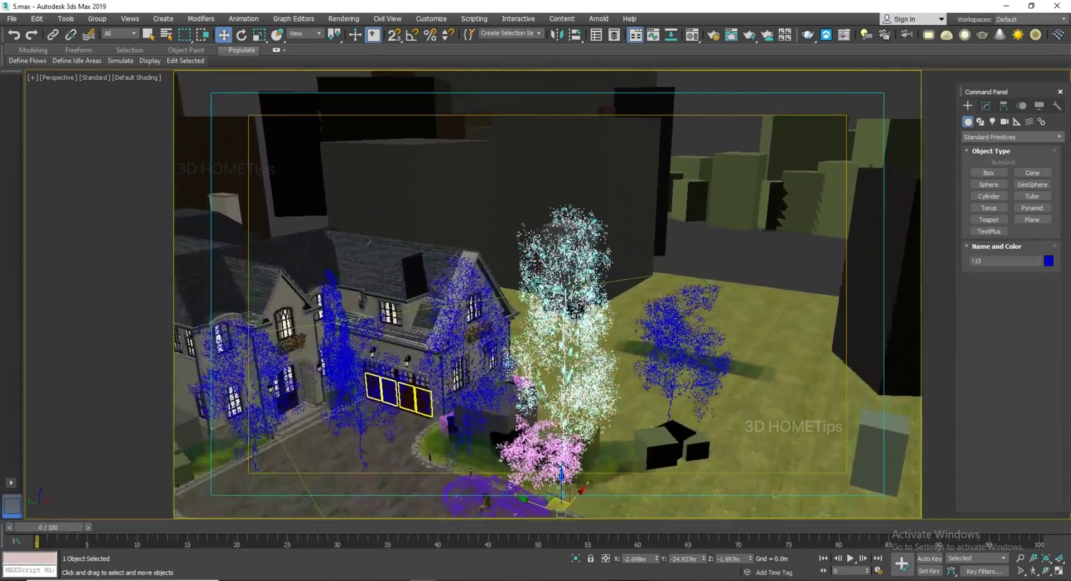
pyautogui.moveTo(649, 321); pyautogui.dragTo(586, 416, button='middle')
pyautogui.scroll(-3, 561, 367)
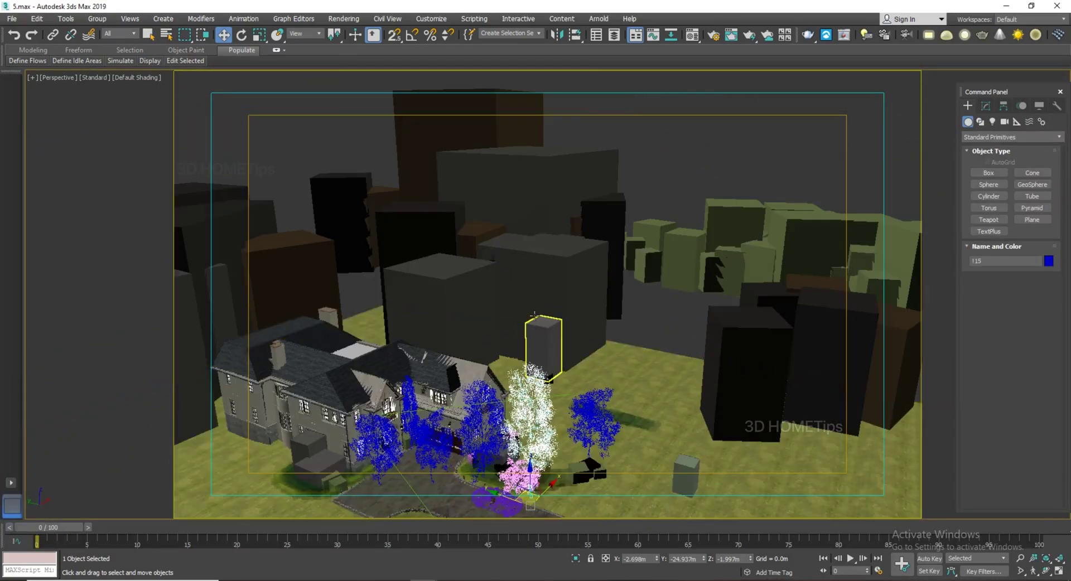
pyautogui.keyDown('alt'); pyautogui.moveTo(534, 316); pyautogui.dragTo(625, 323, button='middle'); pyautogui.keyUp('alt')
# Select the dark box proxy VRayProxy_acacia_14 on the lawn, checking the neighbouring dark box as well.
pyautogui.click(651, 366)
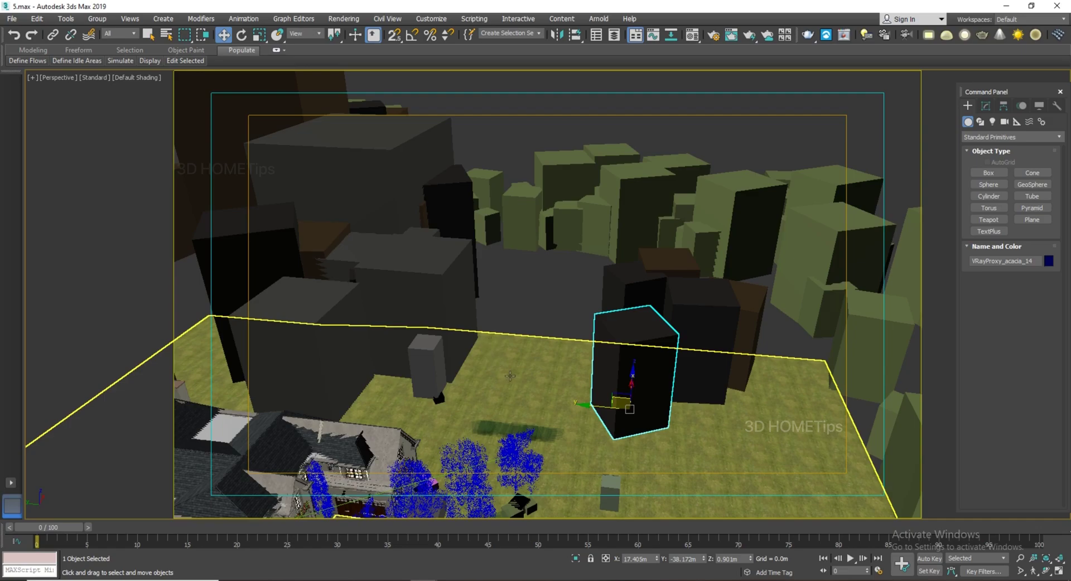
pyautogui.keyDown('alt'); pyautogui.moveTo(510, 376); pyautogui.dragTo(577, 375, button='middle'); pyautogui.keyUp('alt')
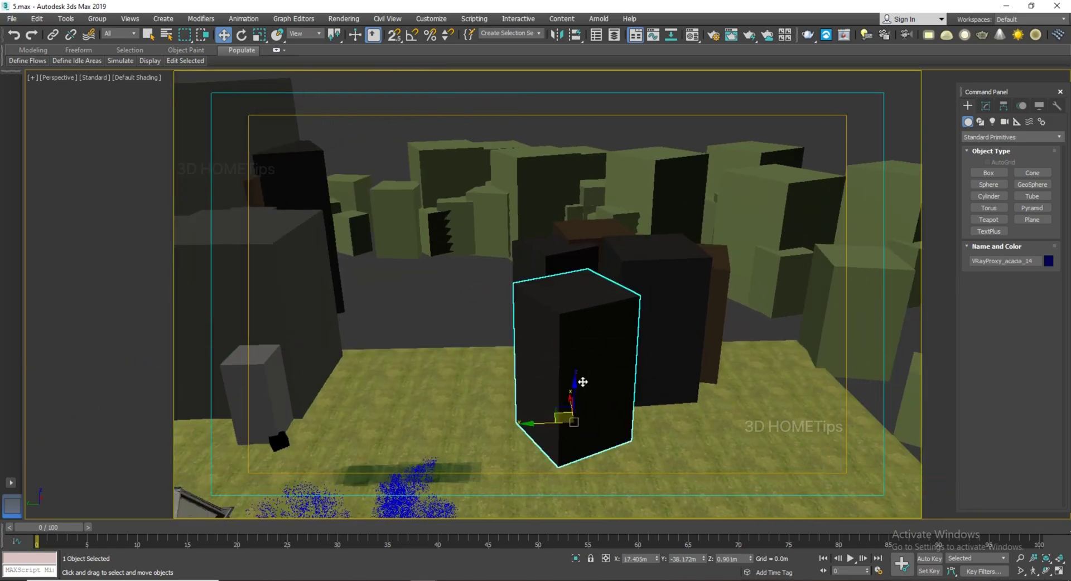
pyautogui.scroll(3, 576, 413)
pyautogui.scroll(-2, 670, 396)
pyautogui.moveTo(701, 389)
pyautogui.keyDown('alt'); pyautogui.mouseDown(button='middle')
pyautogui.moveTo(688, 377)
pyautogui.moveTo(721, 376)
pyautogui.moveTo(684, 387)
pyautogui.mouseUp(button='middle'); pyautogui.keyUp('alt')
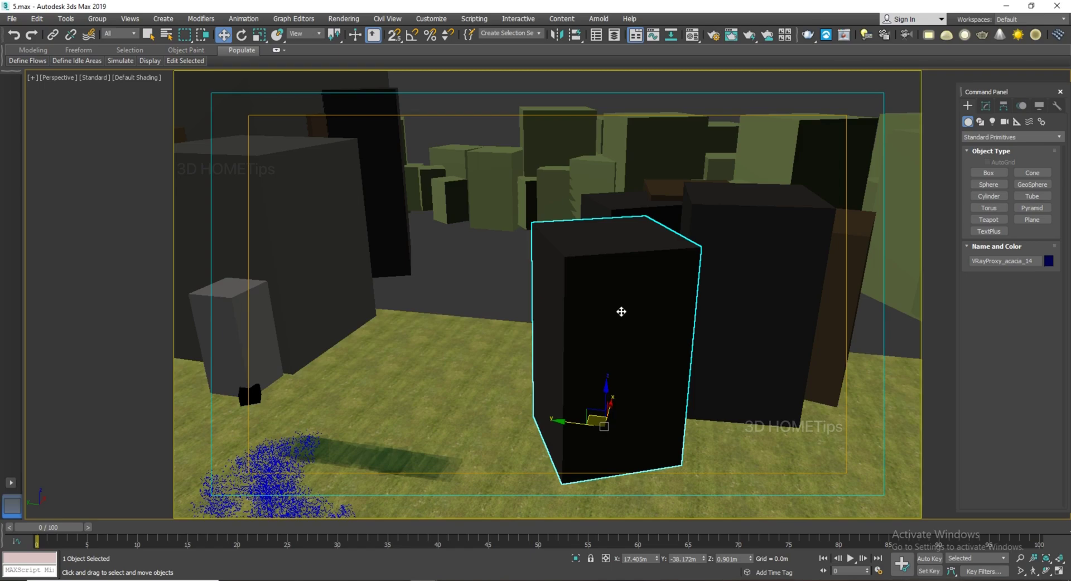
pyautogui.click(737, 385)
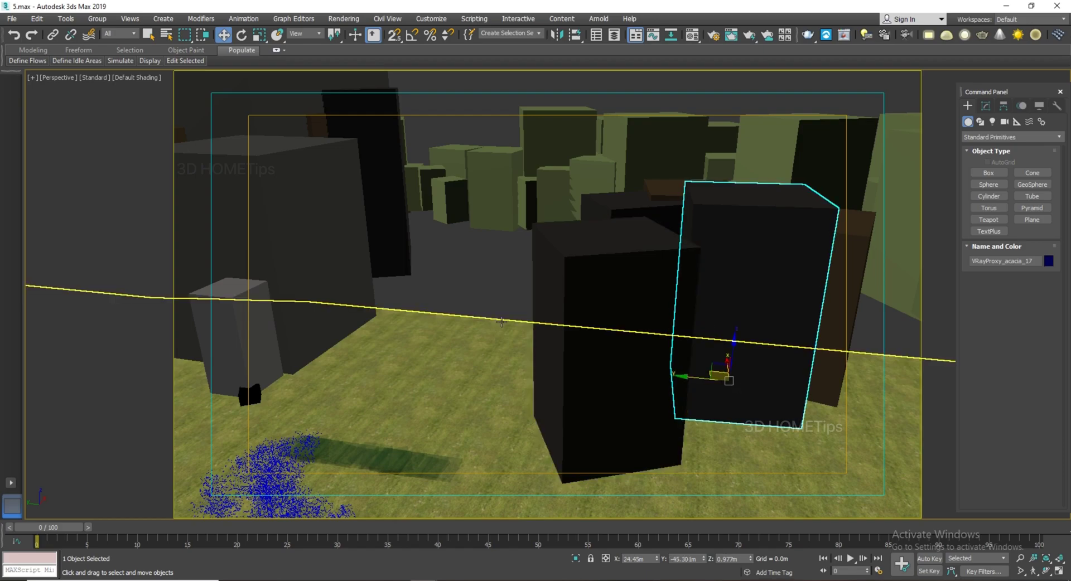
pyautogui.click(544, 312)
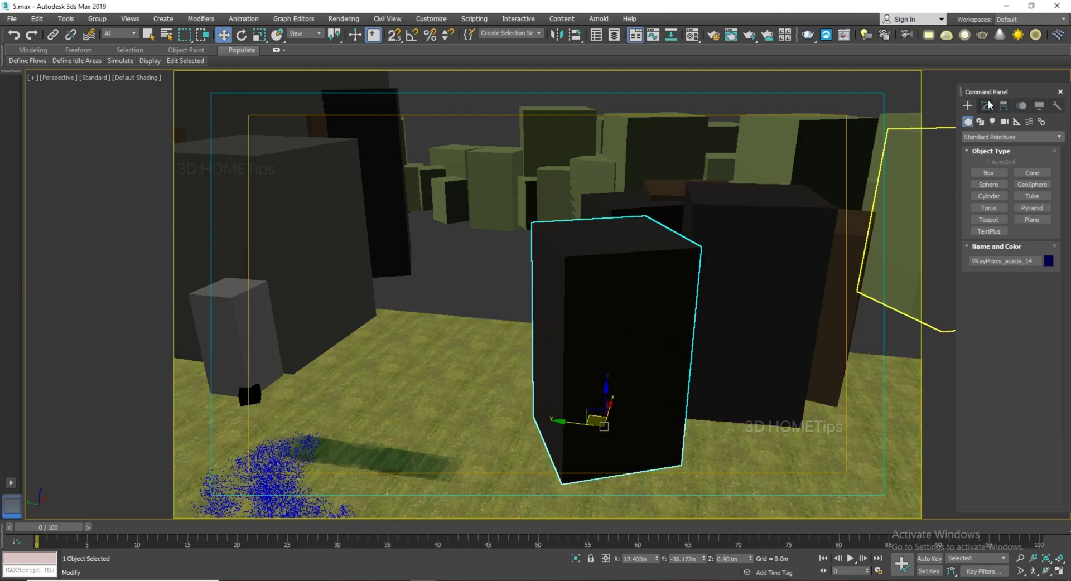
# Examine the selected acacia proxy box up close from several angles.
pyautogui.click(744, 457)
pyautogui.click(627, 419)
pyautogui.keyDown('alt'); pyautogui.moveTo(626, 418); pyautogui.dragTo(579, 423, button='middle'); pyautogui.keyUp('alt')
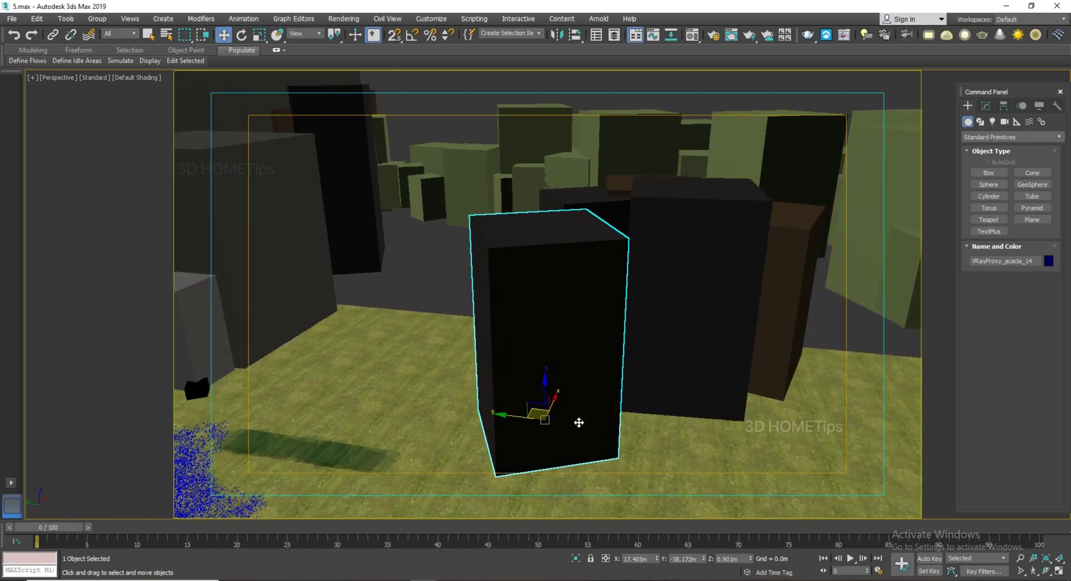
pyautogui.click(675, 429)
pyautogui.click(549, 396)
pyautogui.keyDown('alt'); pyautogui.moveTo(565, 408); pyautogui.dragTo(485, 364, button='middle'); pyautogui.keyUp('alt')
pyautogui.click(564, 442)
pyautogui.click(518, 395)
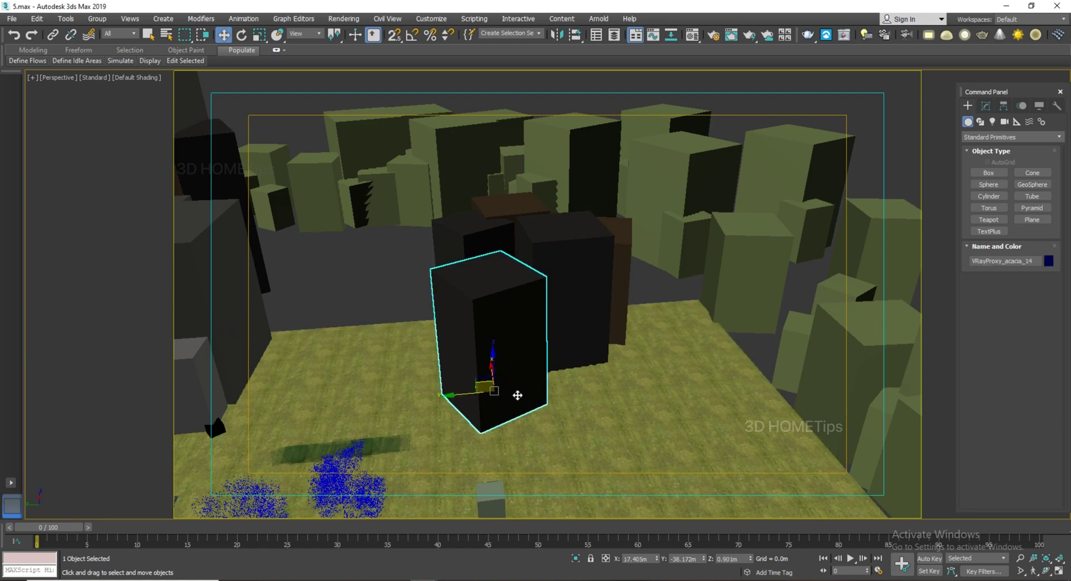
pyautogui.keyDown('alt'); pyautogui.moveTo(658, 406); pyautogui.dragTo(610, 386, button='middle'); pyautogui.keyUp('alt')
pyautogui.scroll(3, 507, 325)
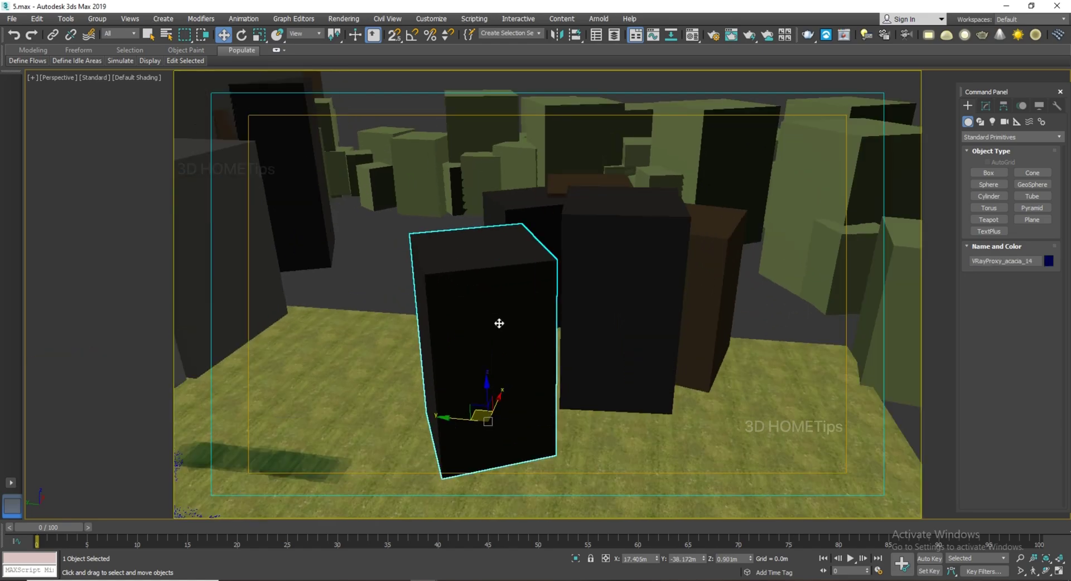
# Set the acacia proxy's preview type to preview from file (edges) in its VRayProxy parameters.
pyautogui.click(987, 106)
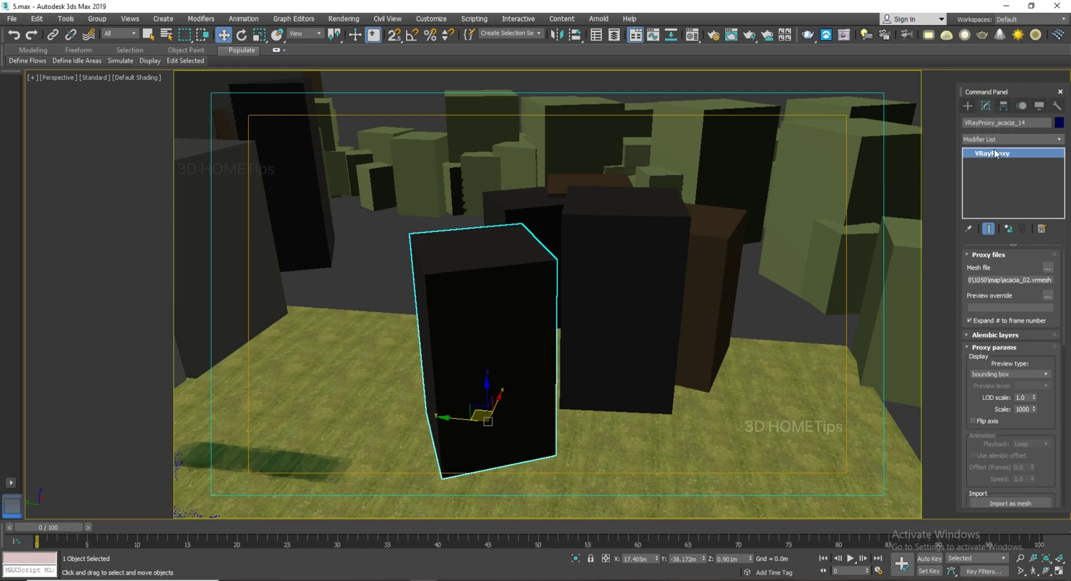
pyautogui.moveTo(1063, 317)
pyautogui.mouseDown()
pyautogui.moveTo(1063, 332)
pyautogui.moveTo(1063, 312)
pyautogui.mouseUp()
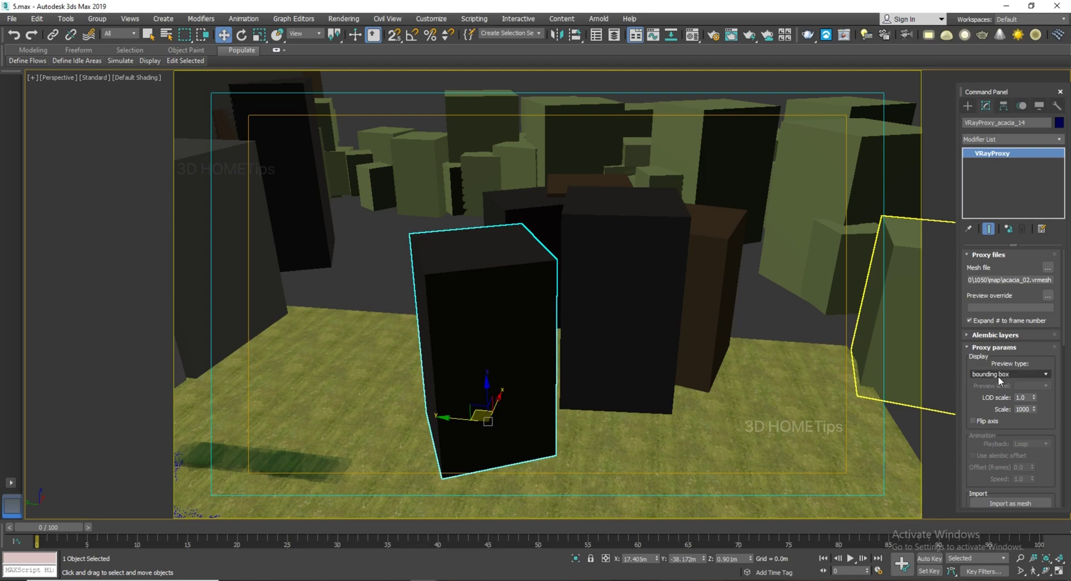
pyautogui.click(1021, 375)
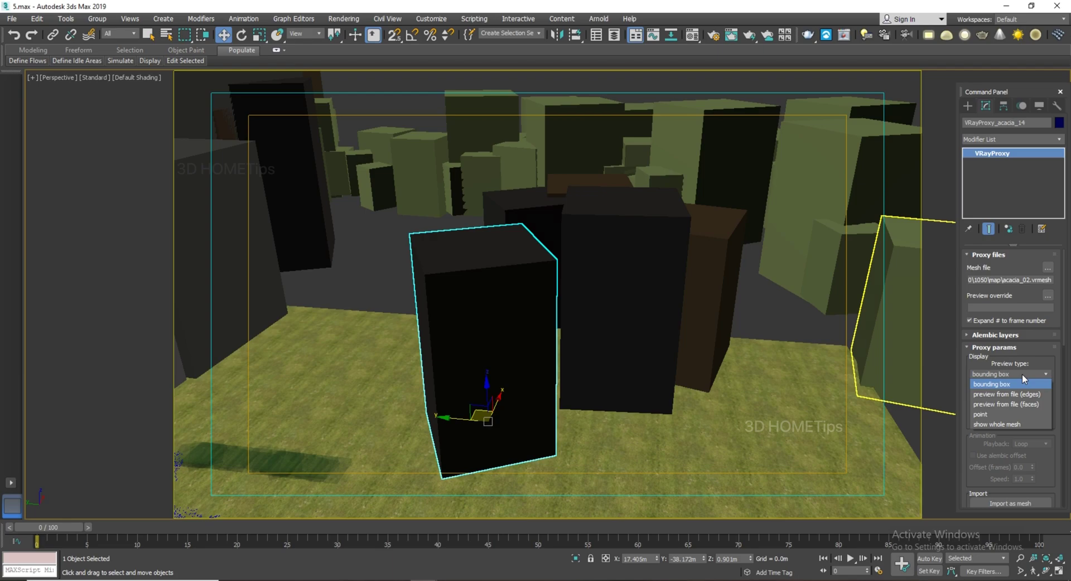
pyautogui.click(1000, 395)
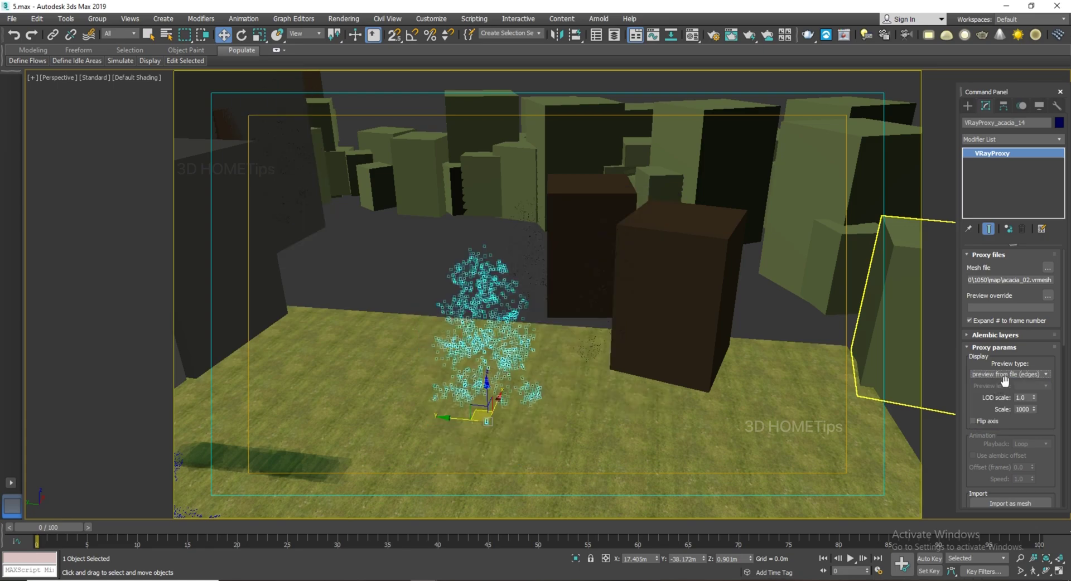
# Try the preview from file (faces) and point preview types on the selected acacia proxy.
pyautogui.click(1009, 375)
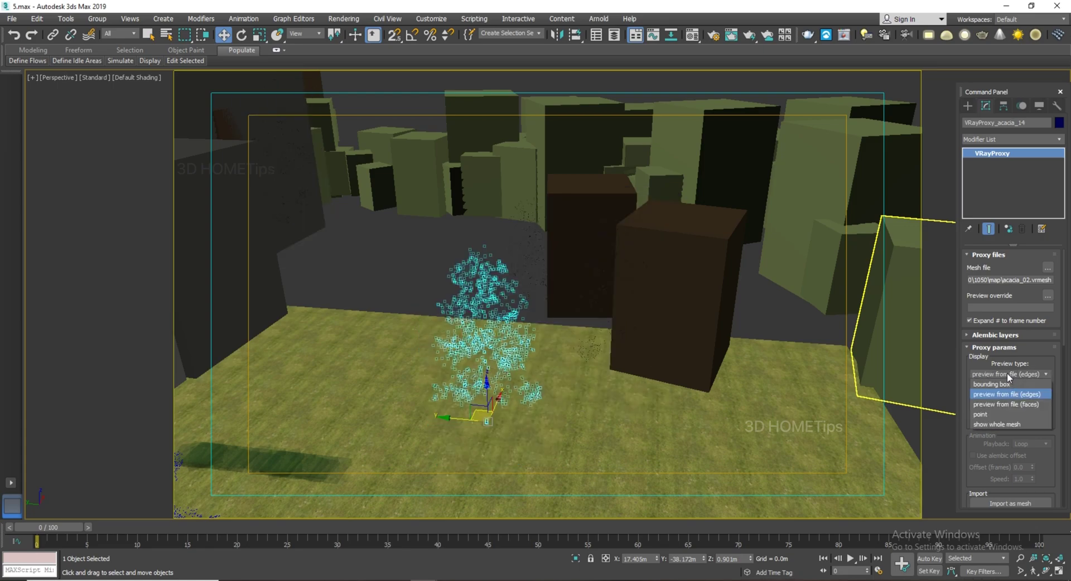
pyautogui.click(991, 407)
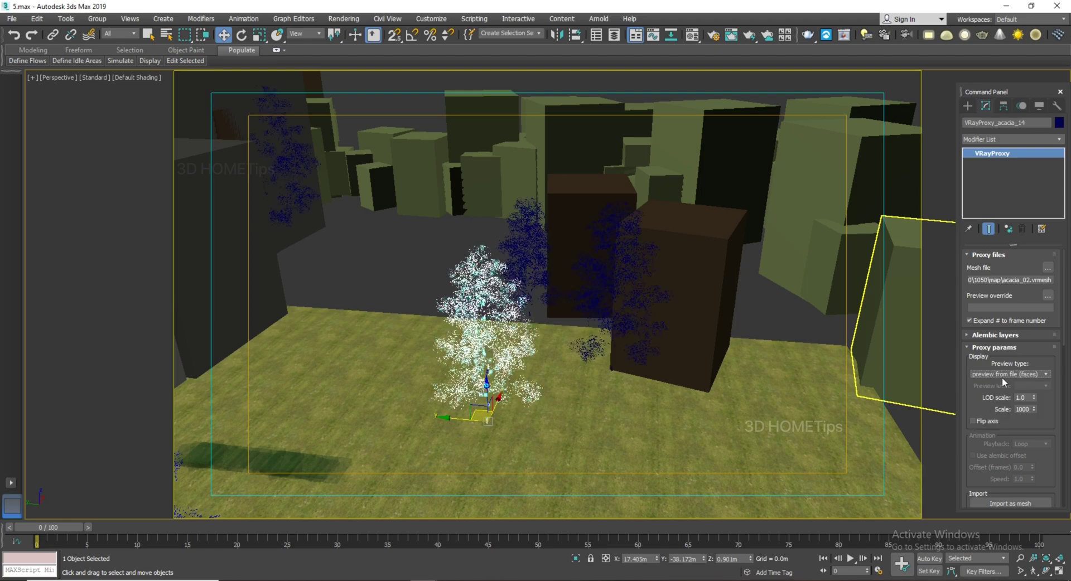
pyautogui.click(1002, 375)
pyautogui.click(991, 414)
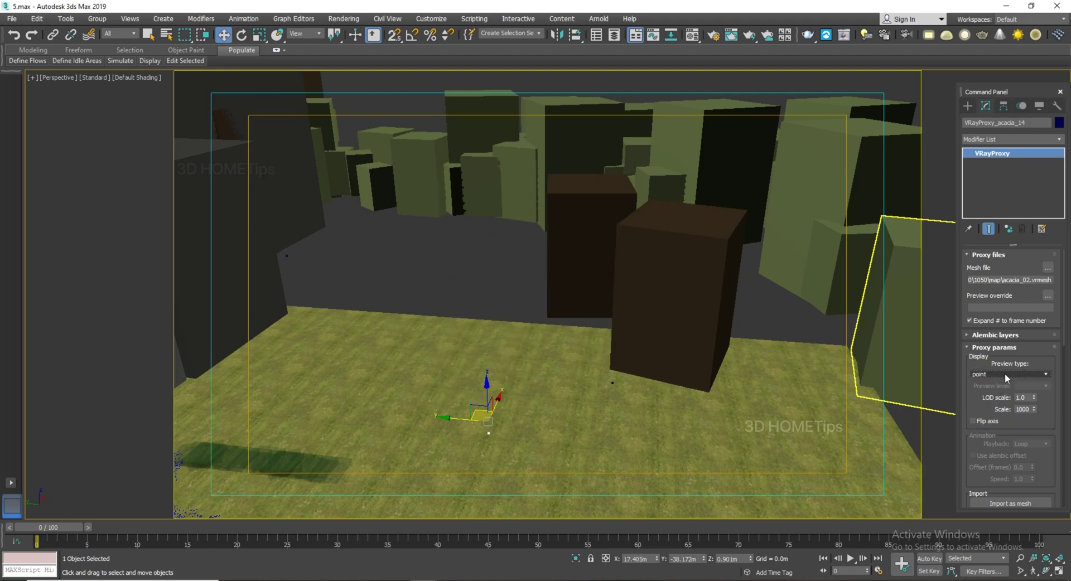
# Set the acacia proxy's preview type to show whole mesh and inspect the tree up close and from different angles.
pyautogui.click(1006, 373)
pyautogui.click(995, 424)
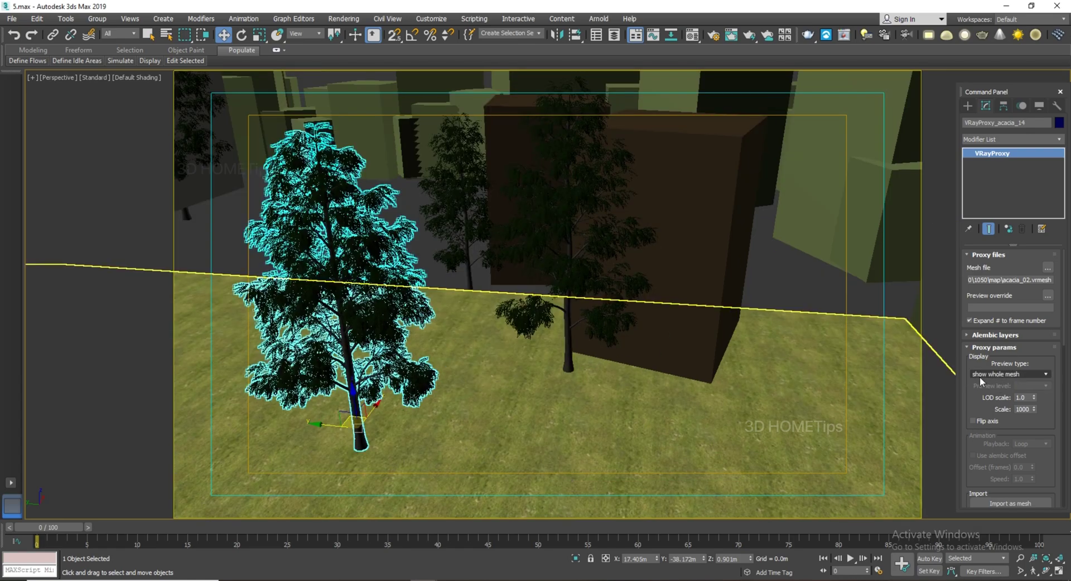
pyautogui.click(1012, 376)
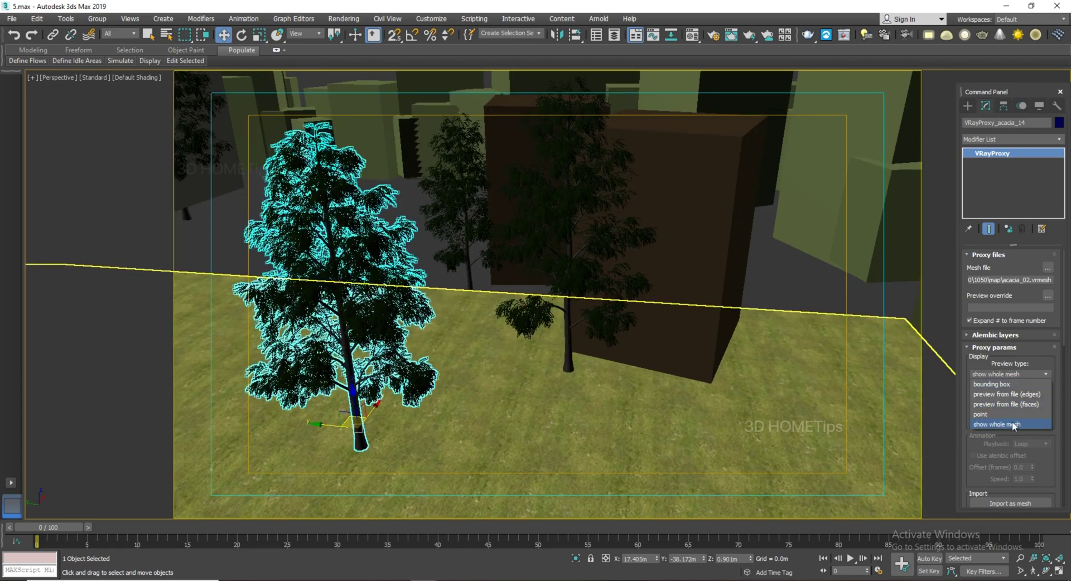
pyautogui.click(1007, 423)
pyautogui.moveTo(574, 376); pyautogui.dragTo(658, 392, button='middle')
pyautogui.click(658, 392)
pyautogui.click(564, 379)
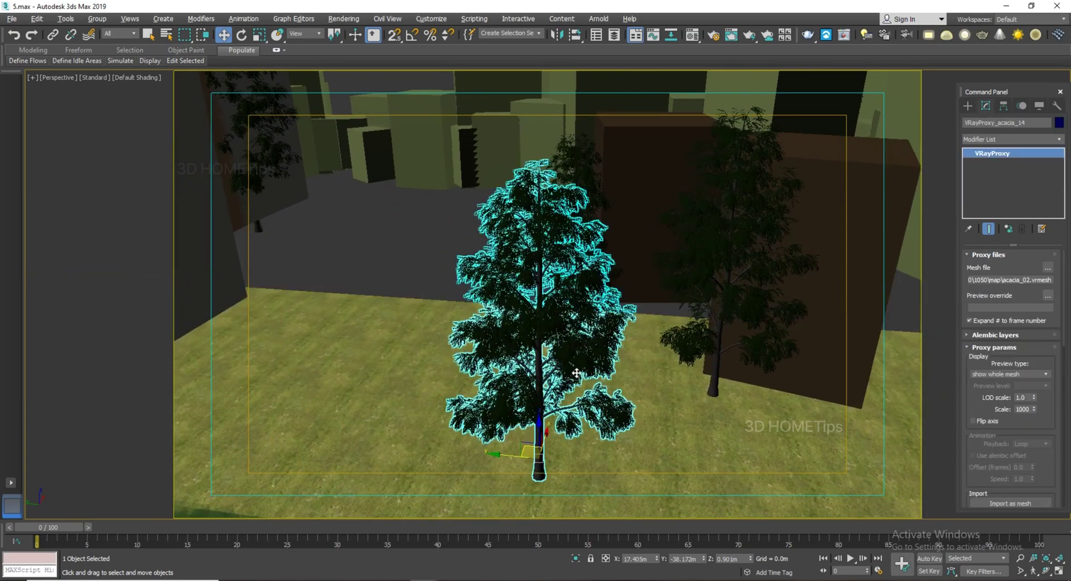
pyautogui.keyDown('alt'); pyautogui.moveTo(577, 373); pyautogui.dragTo(578, 337, button='middle'); pyautogui.keyUp('alt')
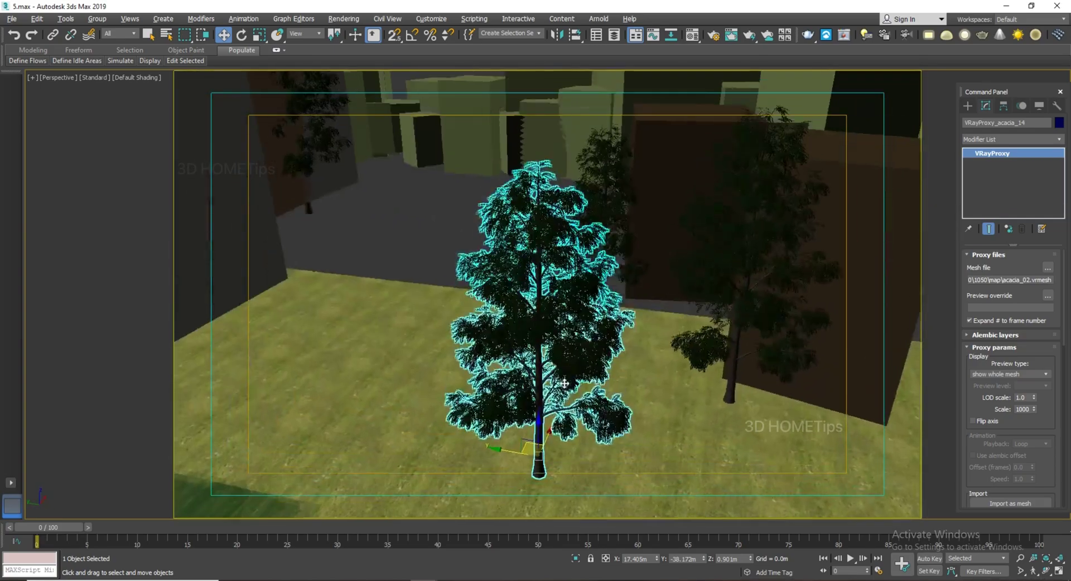
pyautogui.scroll(3, 578, 337)
pyautogui.scroll(-8, 591, 357)
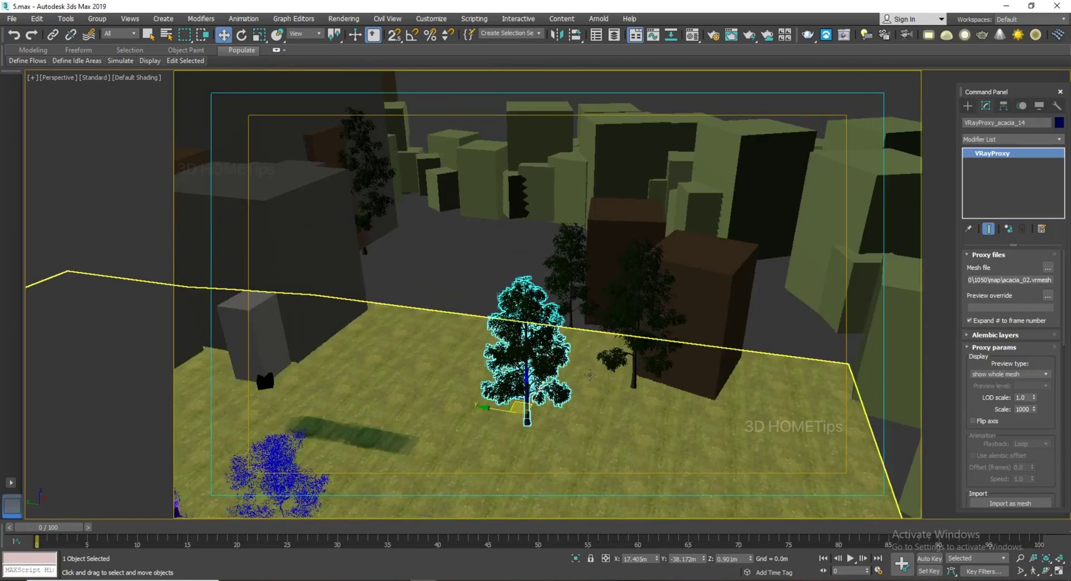
# Select the green box proxy Steven-tree0726_100 beyond the lawn's edge and set its preview type to show whole mesh.
pyautogui.keyDown('alt'); pyautogui.moveTo(604, 377); pyautogui.dragTo(423, 426, button='middle'); pyautogui.keyUp('alt')
pyautogui.click(611, 285)
pyautogui.scroll(4, 618, 277)
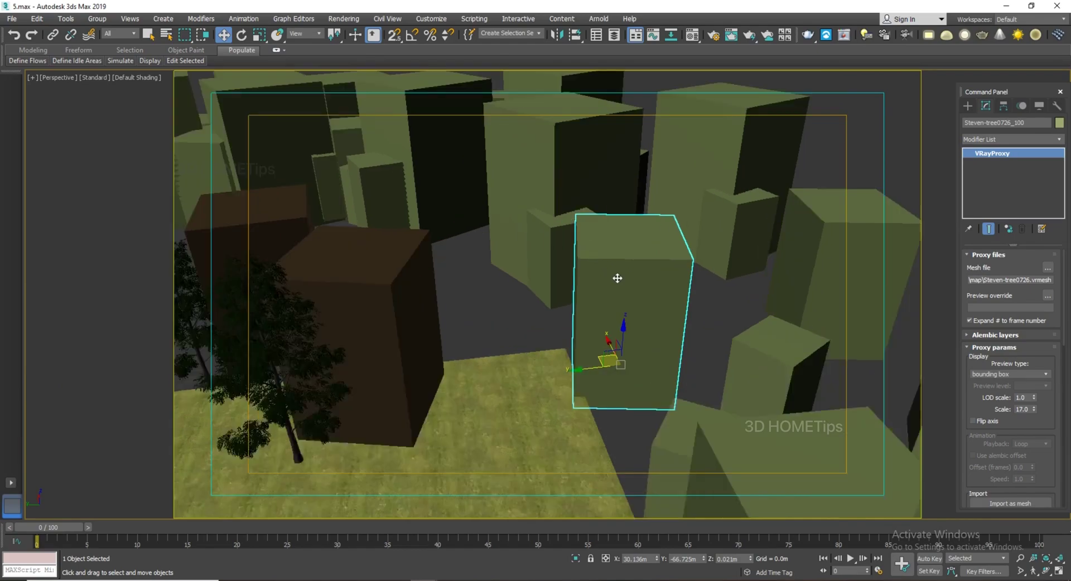
pyautogui.moveTo(663, 321); pyautogui.dragTo(549, 346, button='middle')
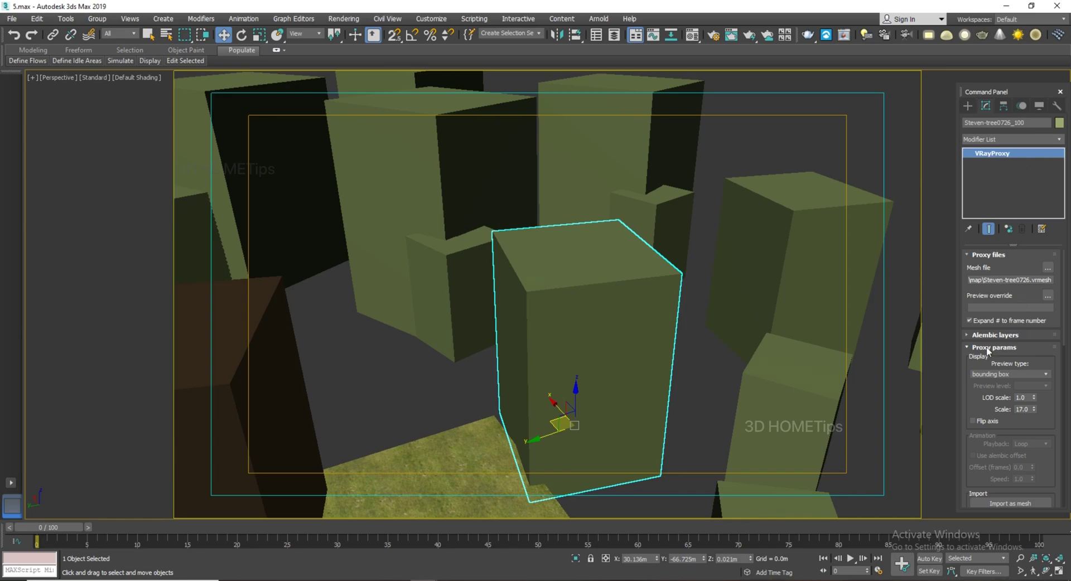
pyautogui.click(989, 375)
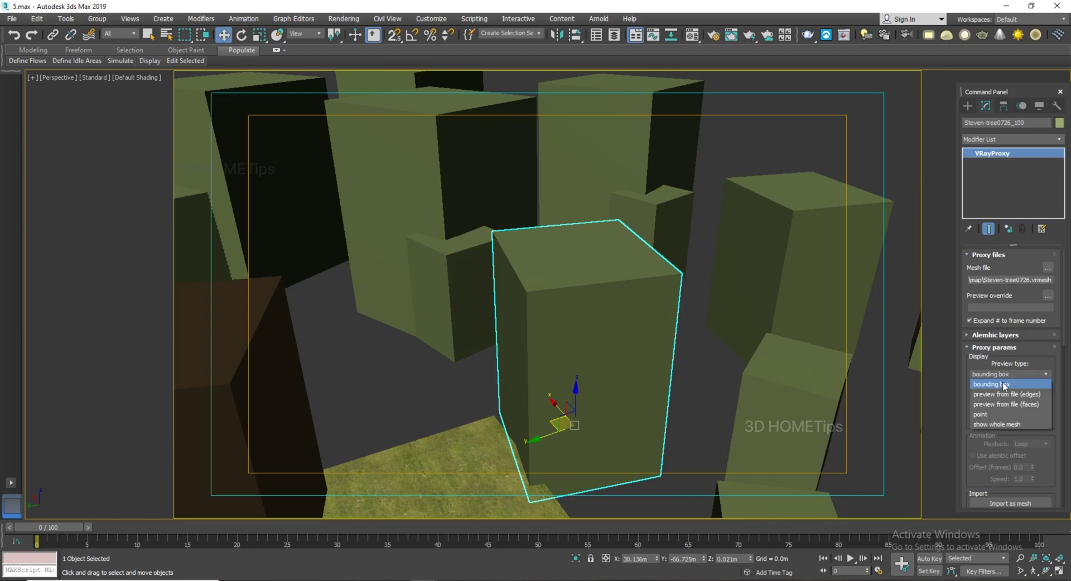
pyautogui.click(1014, 426)
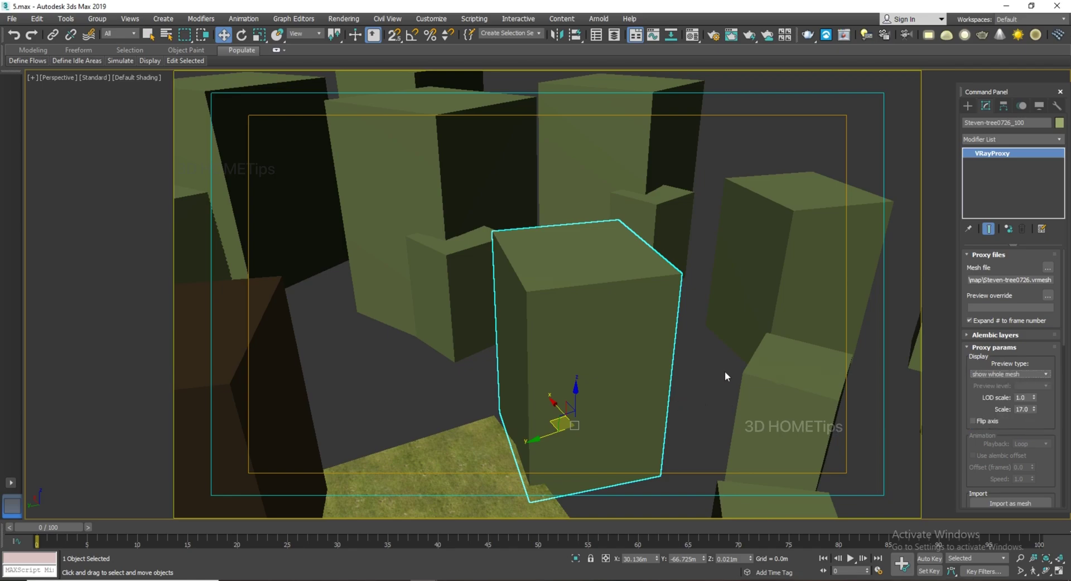
# Examine the green trees around the lawn up close and from afar, selecting a neighbouring tree and clearing the selection.
pyautogui.moveTo(607, 357); pyautogui.dragTo(714, 399, button='middle')
pyautogui.scroll(-2, 714, 398)
pyautogui.click(518, 382)
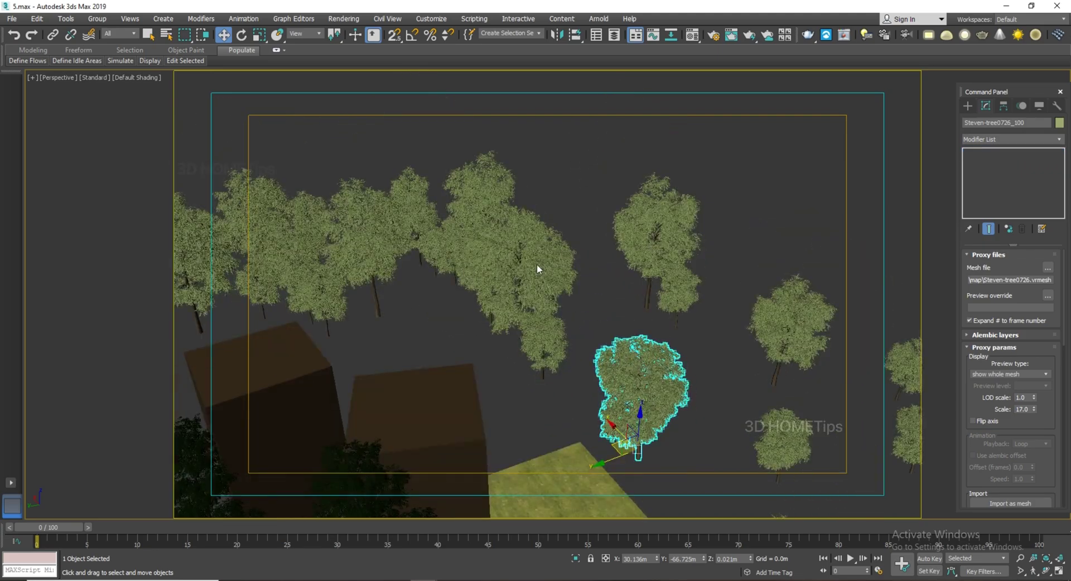
pyautogui.click(620, 374)
pyautogui.scroll(6, 630, 375)
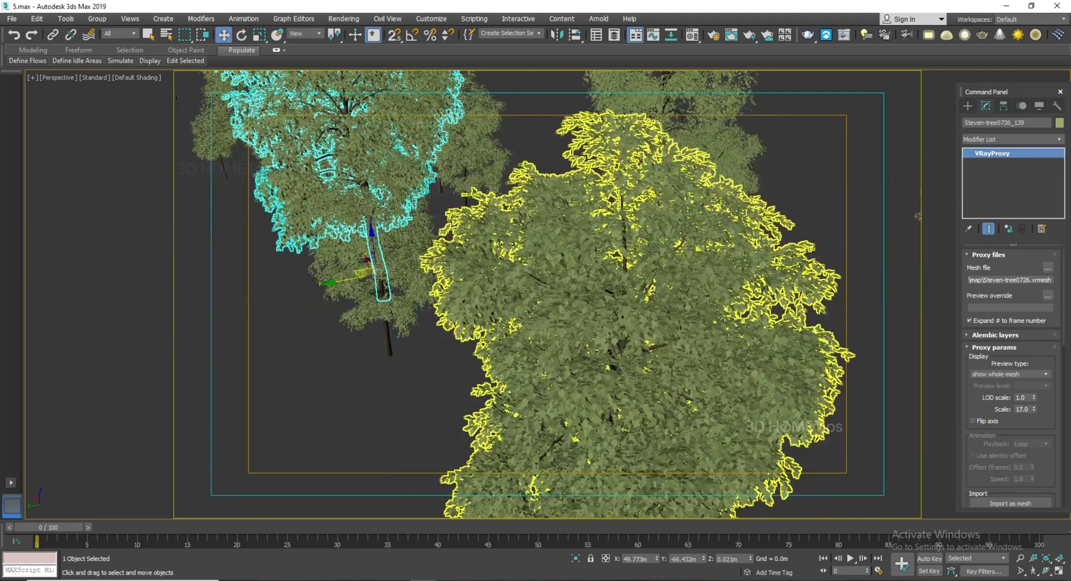
pyautogui.scroll(-7, 633, 375)
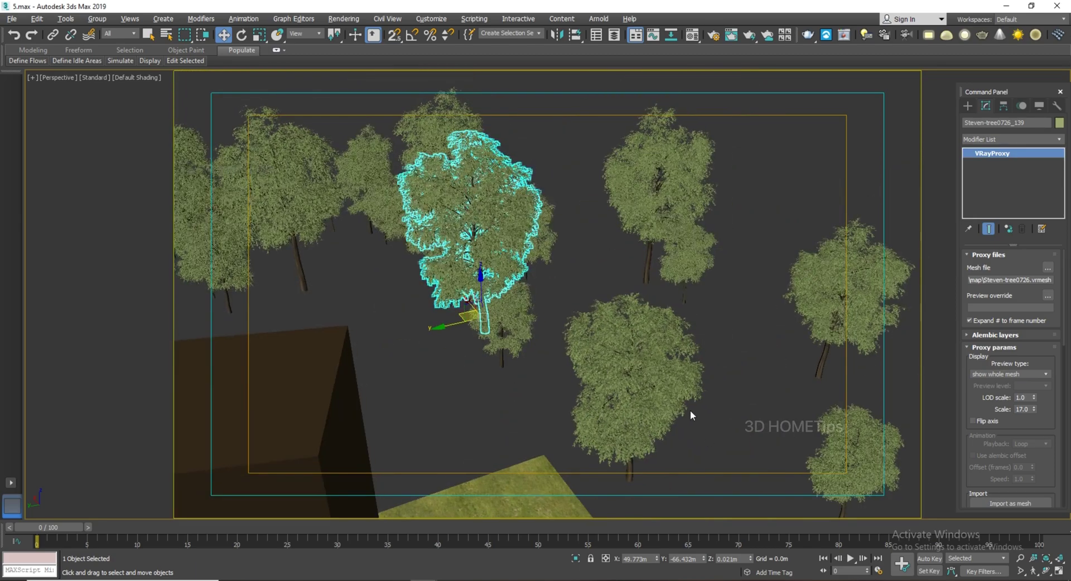
pyautogui.keyDown('alt'); pyautogui.moveTo(691, 410); pyautogui.dragTo(614, 339, button='middle'); pyautogui.keyUp('alt')
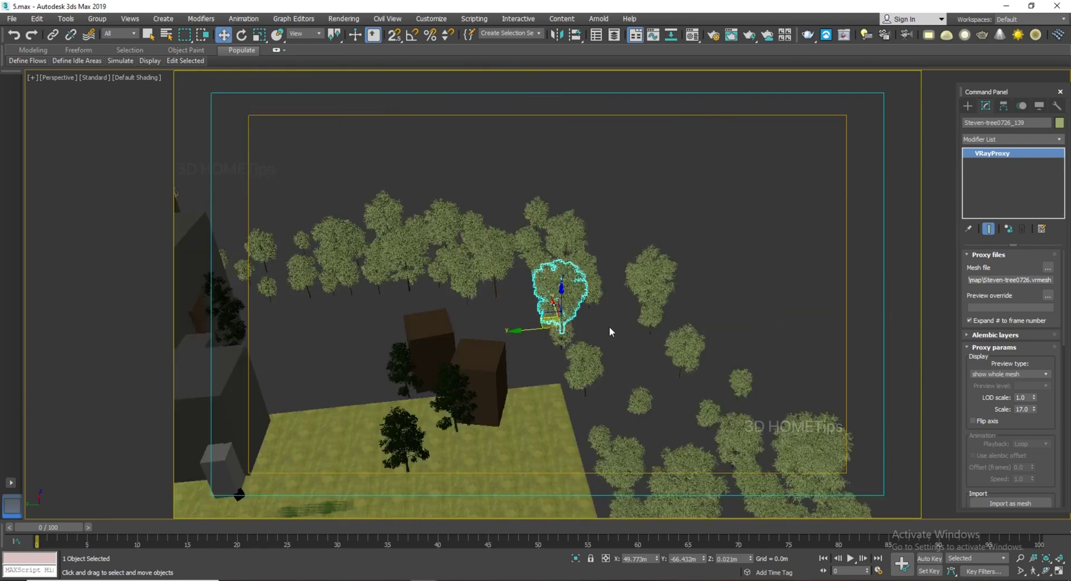
pyautogui.click(654, 339)
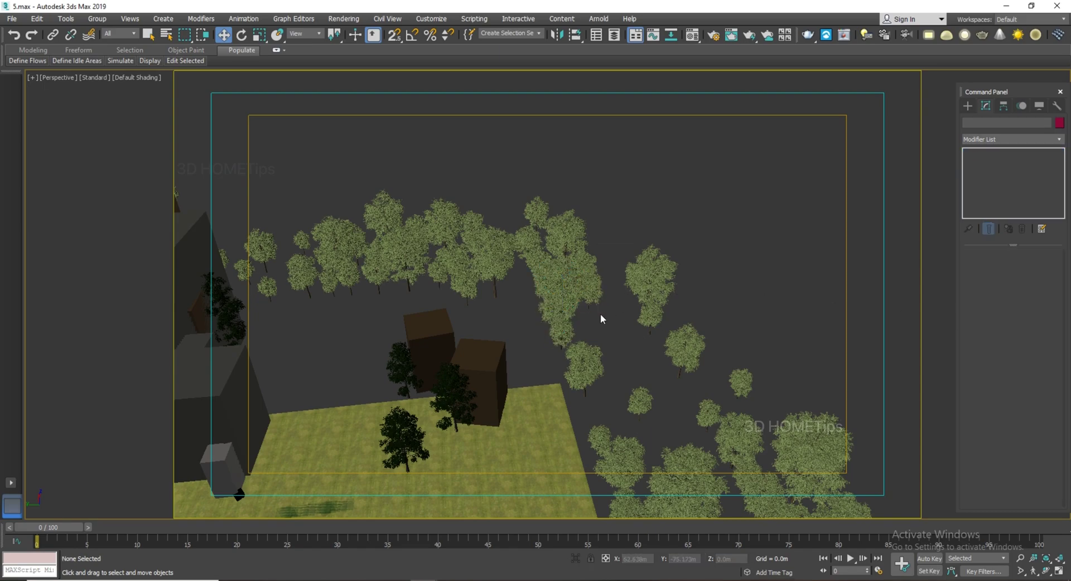
pyautogui.click(573, 335)
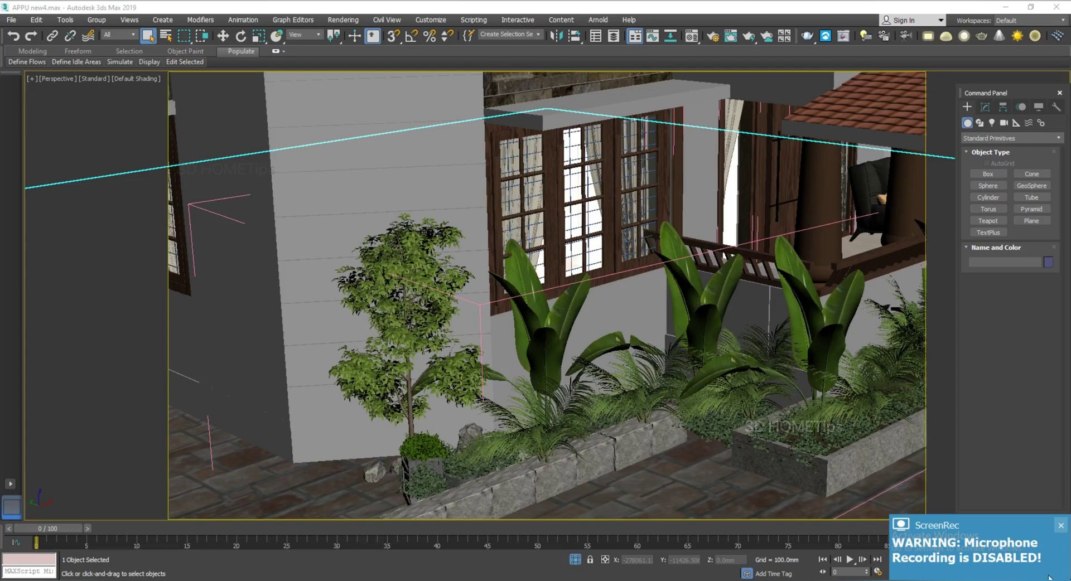
# In the APPU new4.max scene, select the leafy tree group standing at the house corner beside the stone planter.
pyautogui.click(1058, 526)
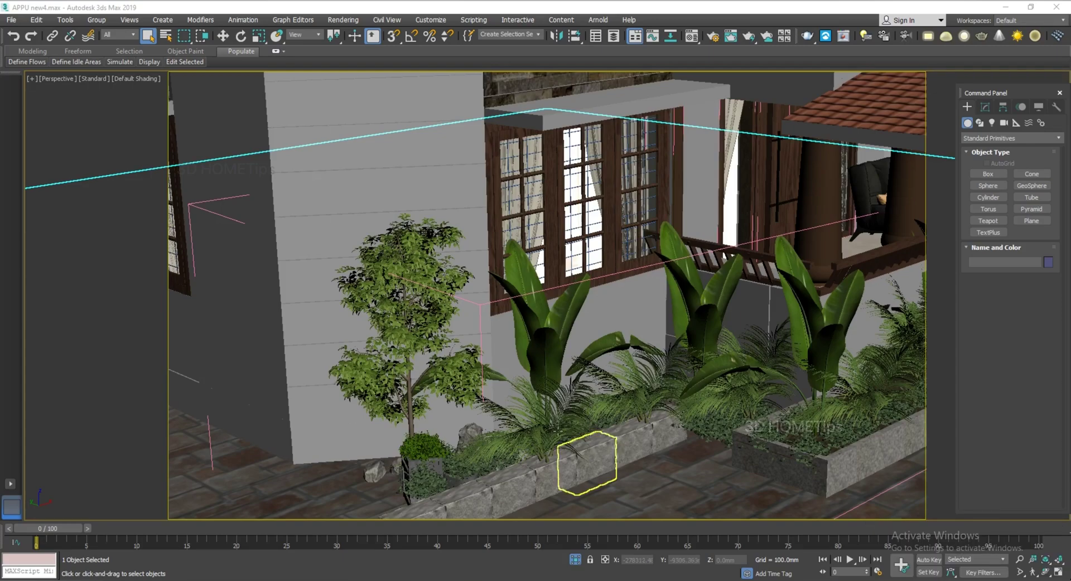
pyautogui.keyDown('alt'); pyautogui.moveTo(548, 375); pyautogui.dragTo(612, 369, button='middle'); pyautogui.keyUp('alt')
pyautogui.scroll(2, 612, 369)
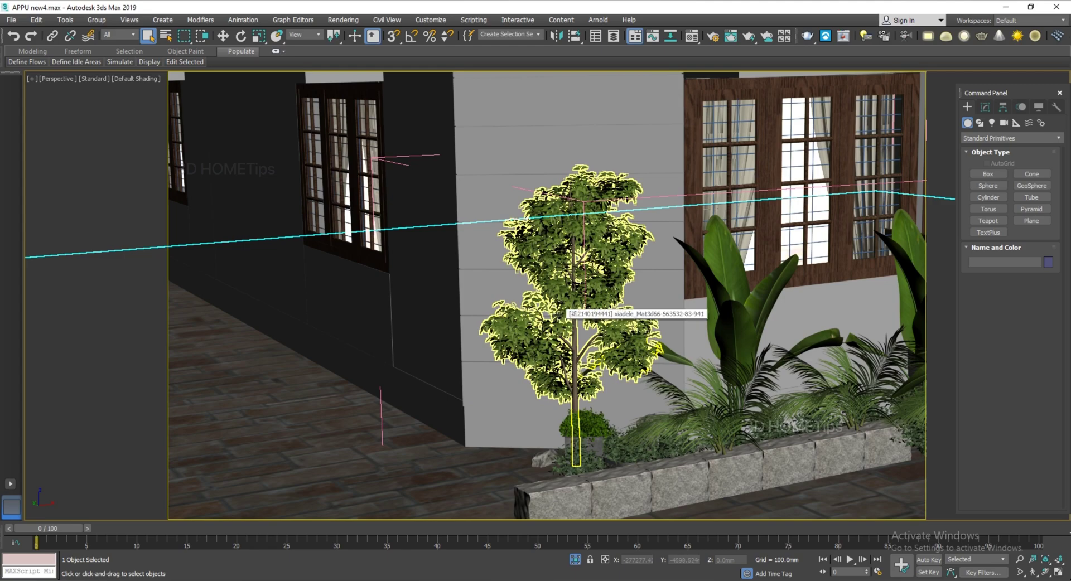
pyautogui.click(551, 314)
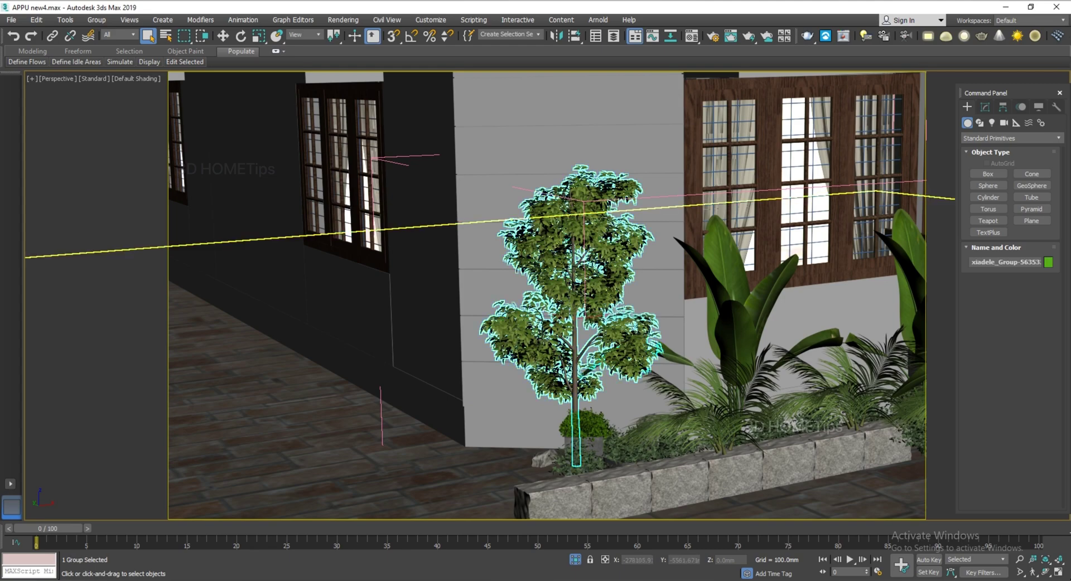
pyautogui.moveTo(531, 291); pyautogui.dragTo(502, 285, button='middle')
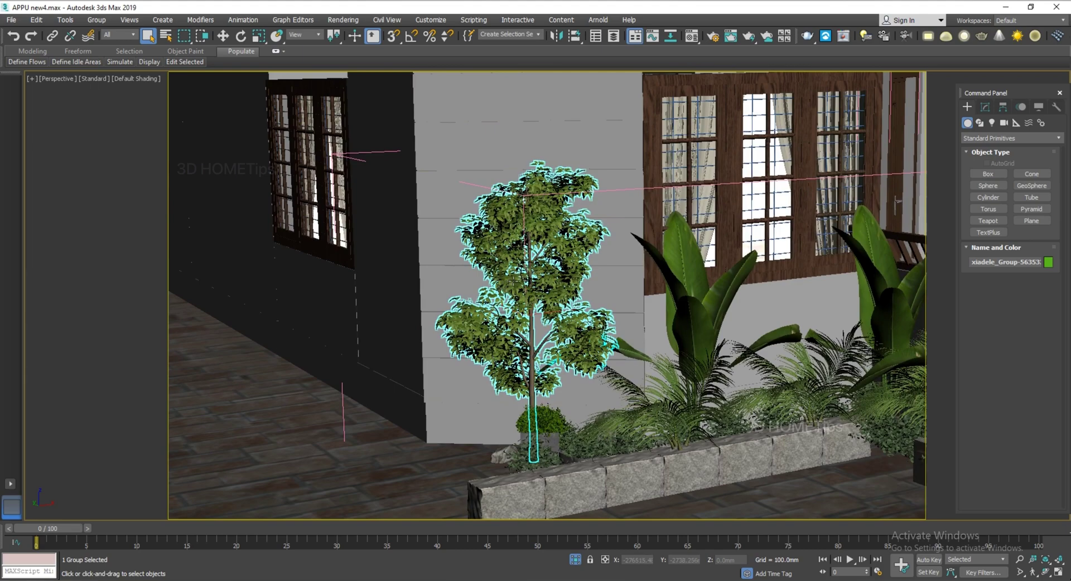
# Start a V-Ray mesh export of the selected tree group and check its export folder path.
pyautogui.rightClick(513, 285)
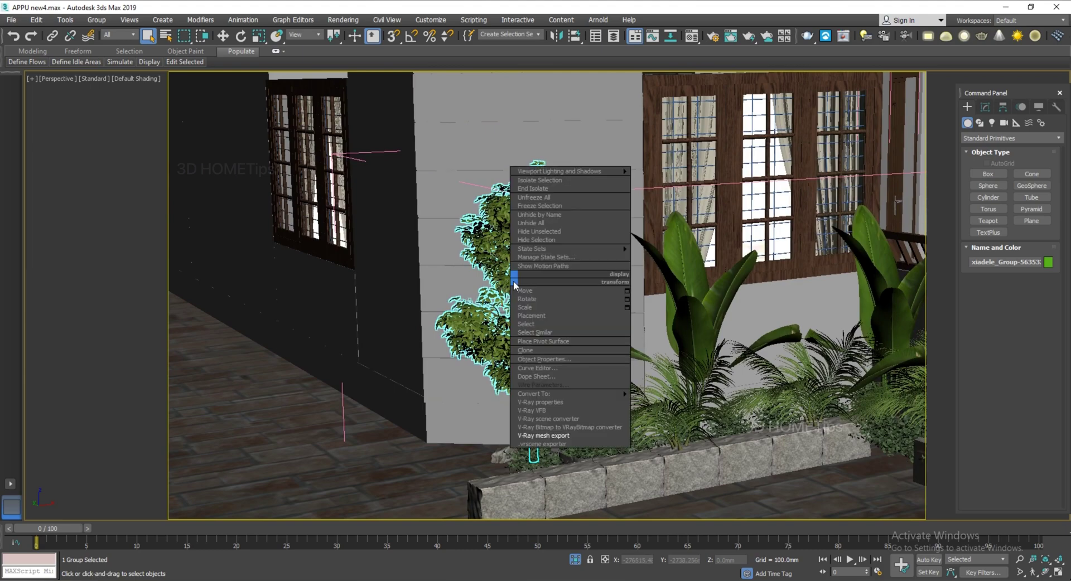
pyautogui.click(547, 436)
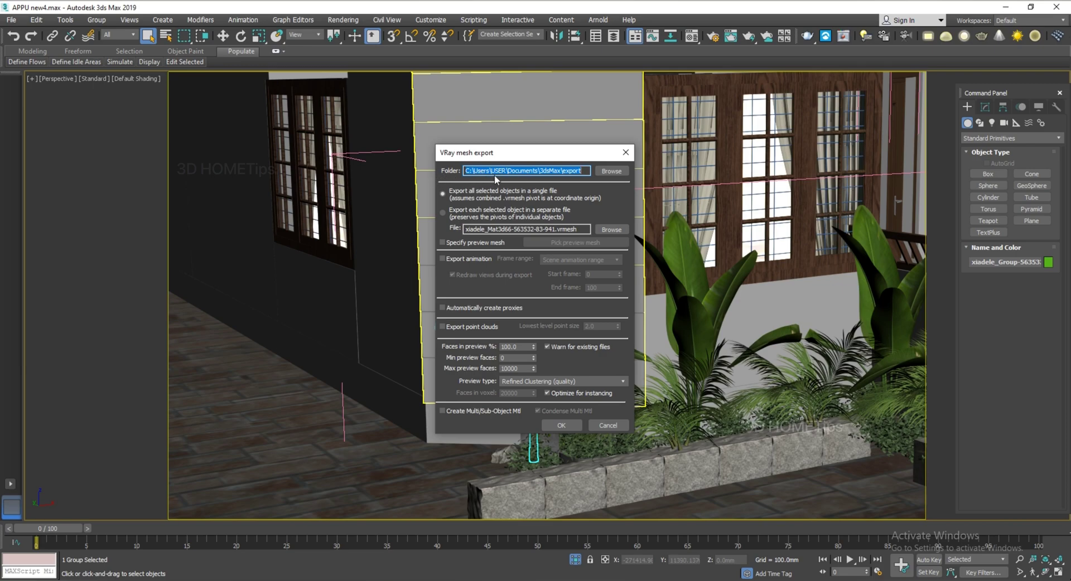
pyautogui.click(581, 171)
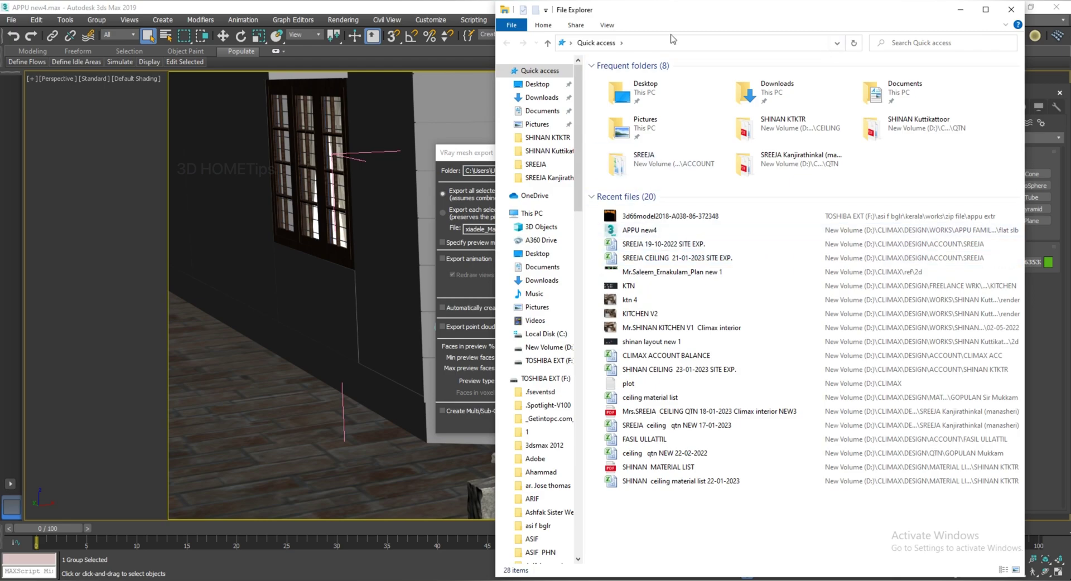
# Switch to File Explorer and open the export folder inside Documents\3dsMax.
pyautogui.click(543, 114)
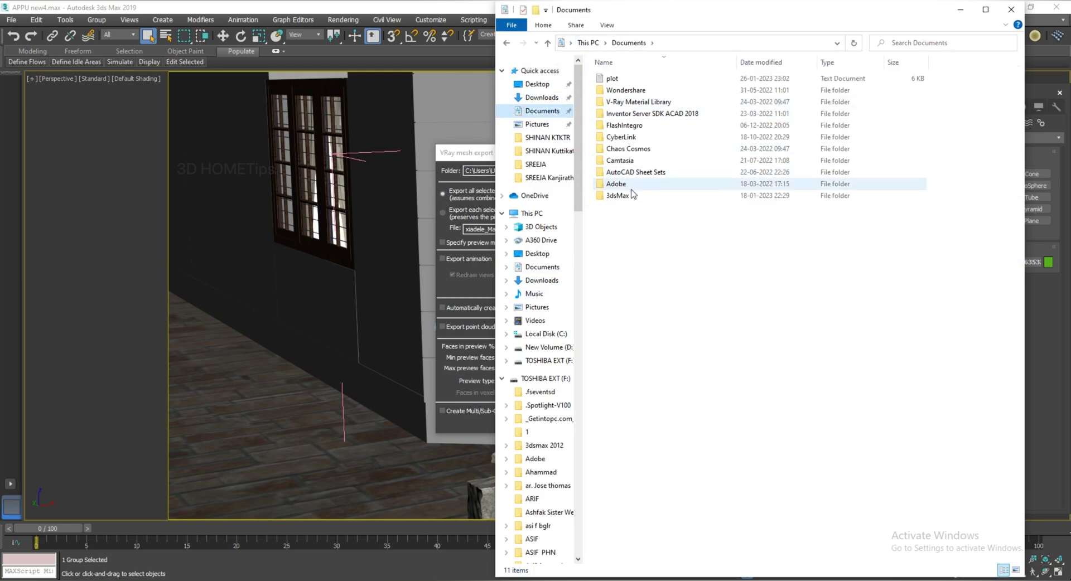
pyautogui.click(628, 198)
pyautogui.doubleClick(624, 197)
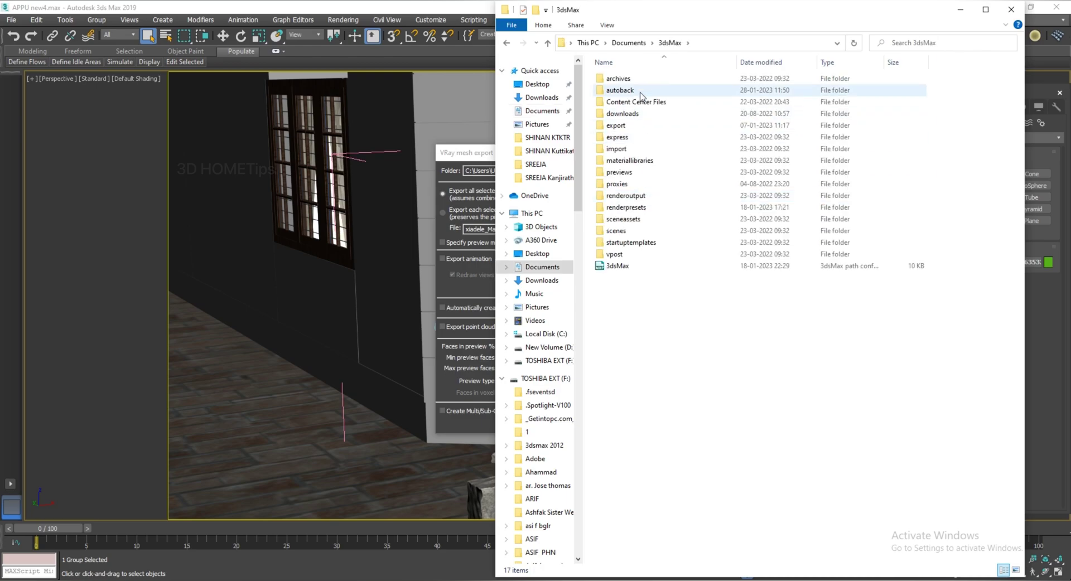
pyautogui.doubleClick(625, 126)
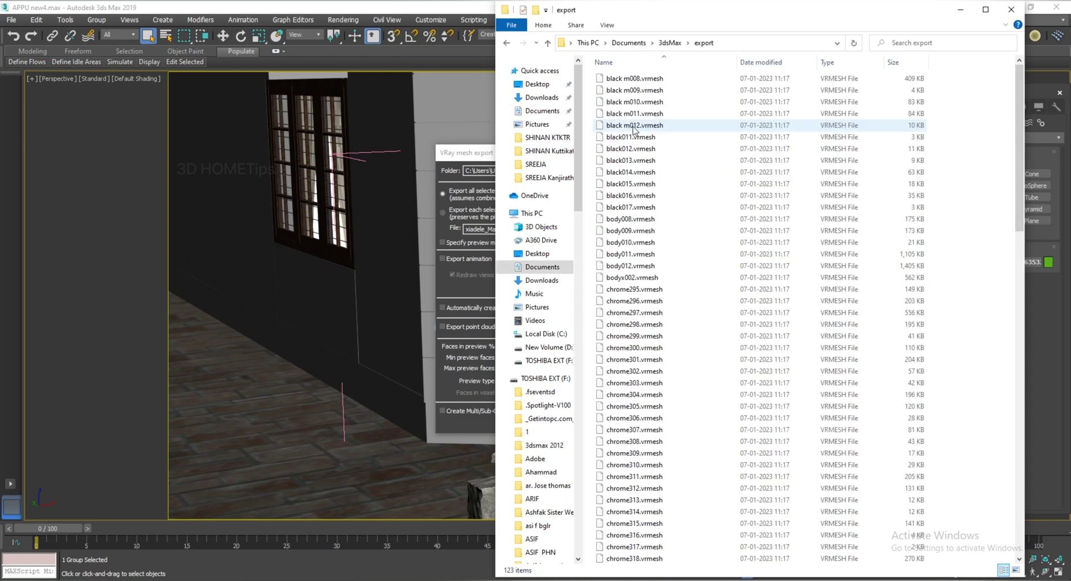
# Look through the whole list of .vrmesh files stored in the export folder.
pyautogui.scroll(-15, 692, 197)
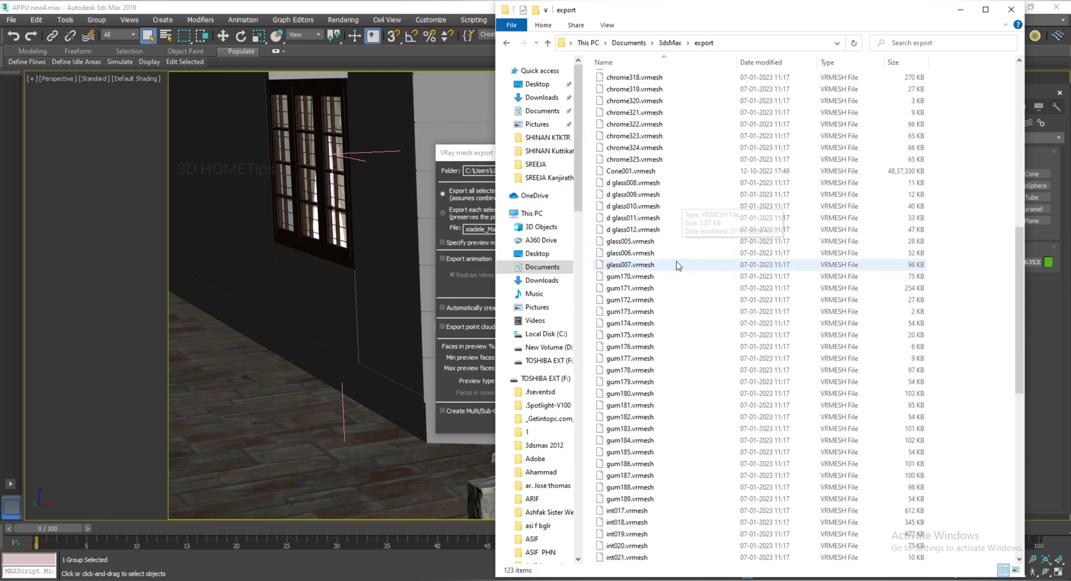
pyautogui.scroll(-9, 686, 324)
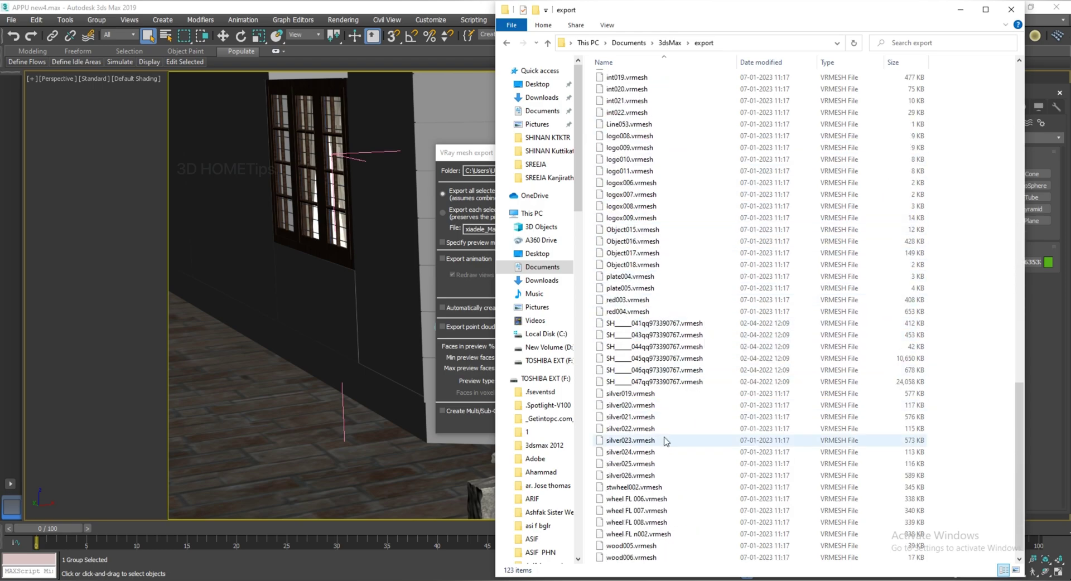
pyautogui.scroll(20, 708, 229)
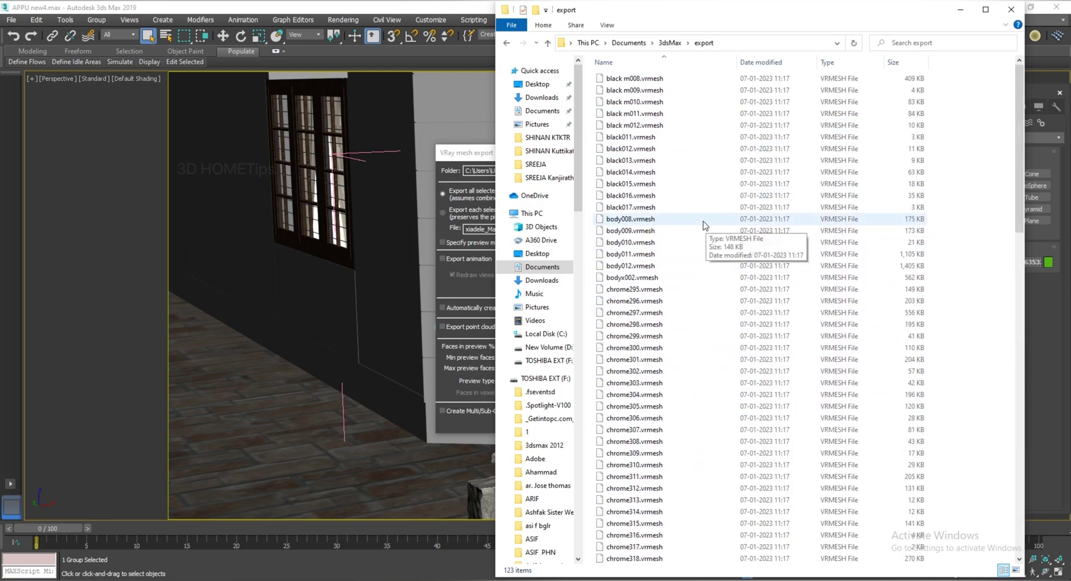
pyautogui.scroll(-20, 612, 222)
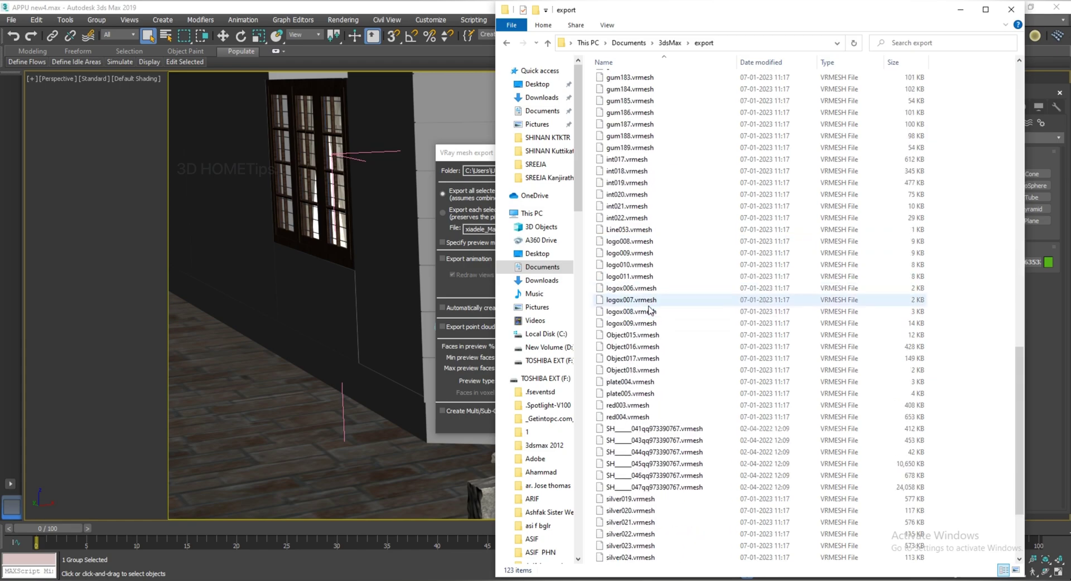
pyautogui.scroll(10, 669, 308)
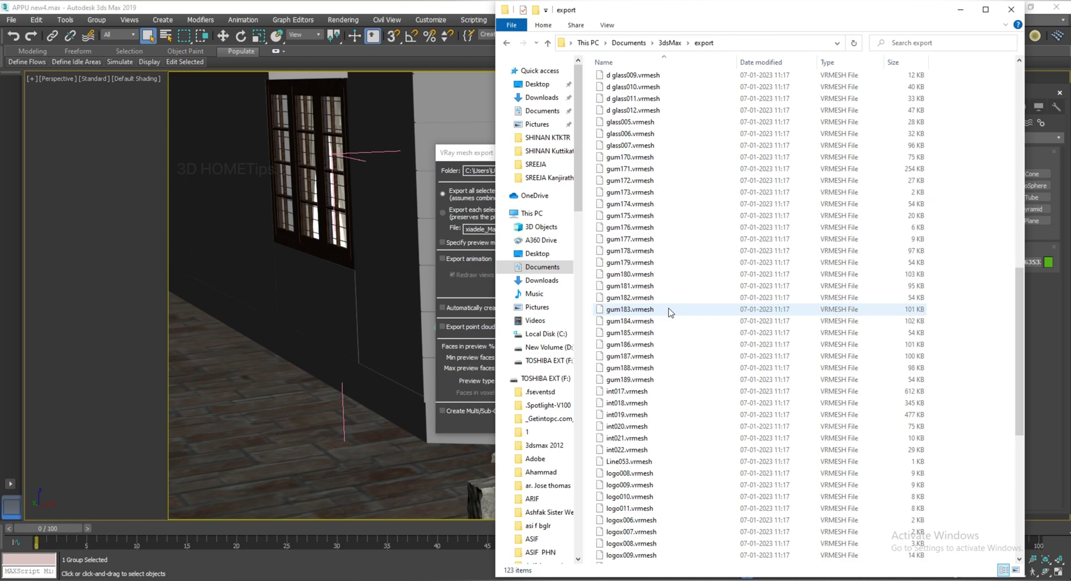
pyautogui.scroll(-10, 669, 312)
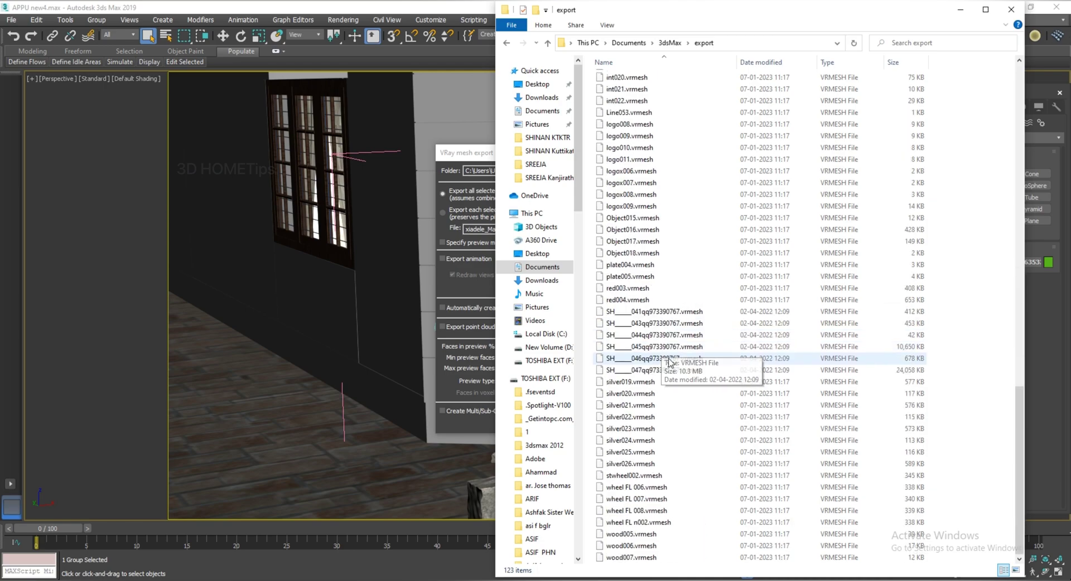
pyautogui.scroll(5, 722, 415)
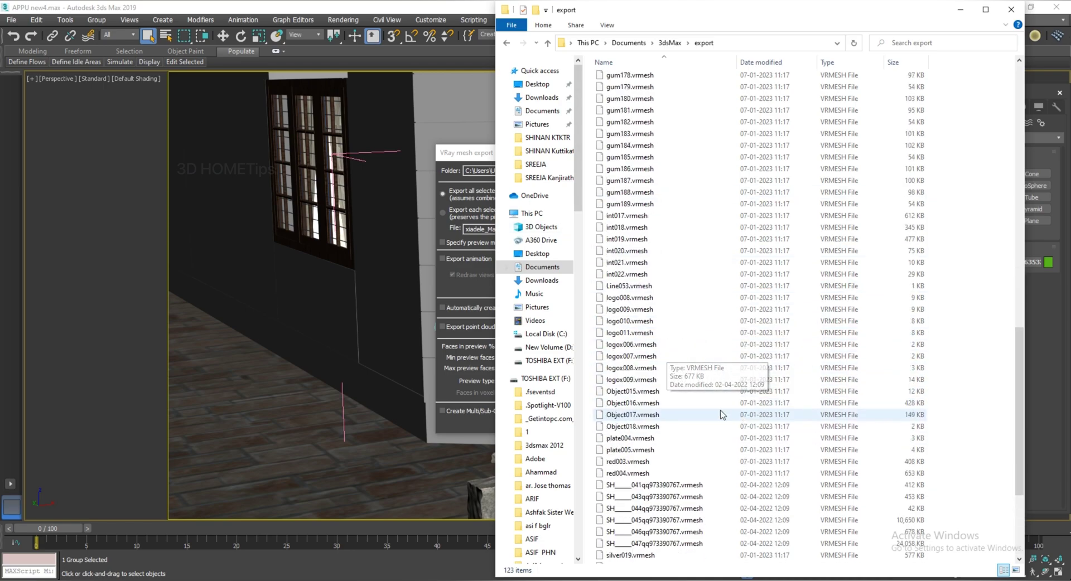
# Return to 3ds Max and browse for a new mesh export folder location, selecting the Desktop under This PC.
pyautogui.scroll(16, 722, 415)
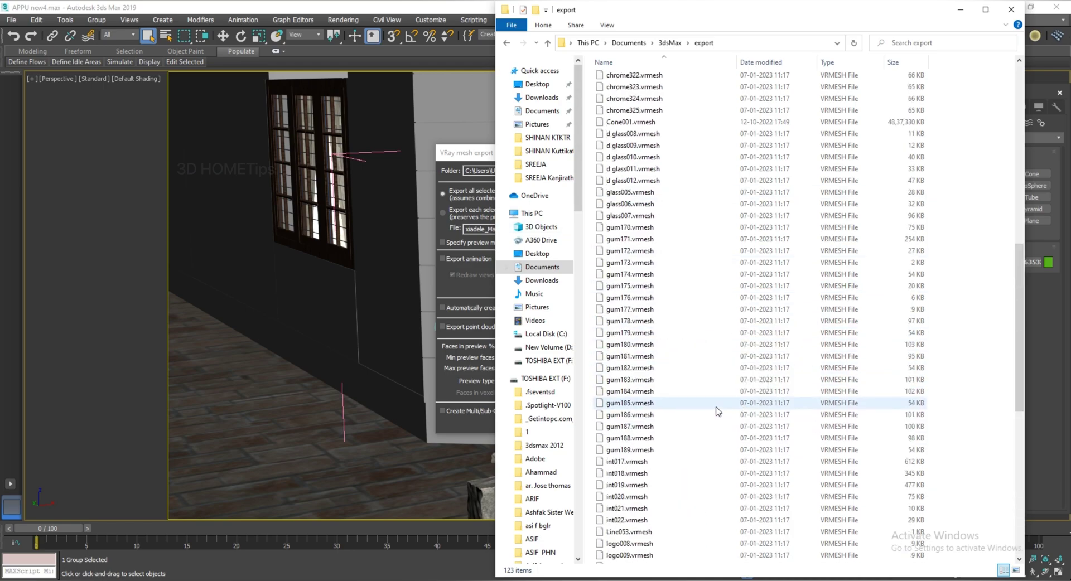
pyautogui.click(958, 8)
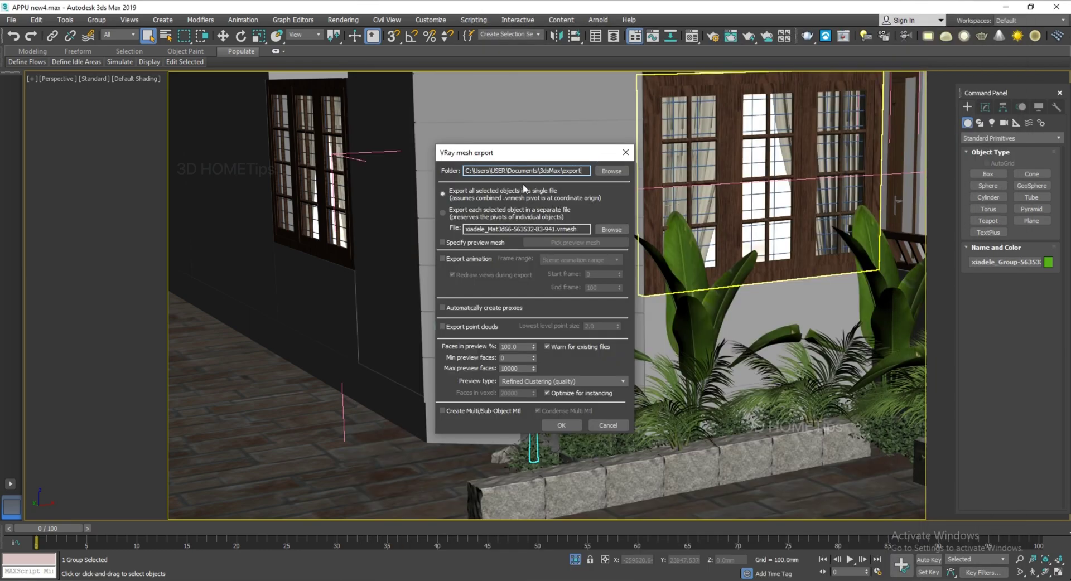
pyautogui.click(612, 171)
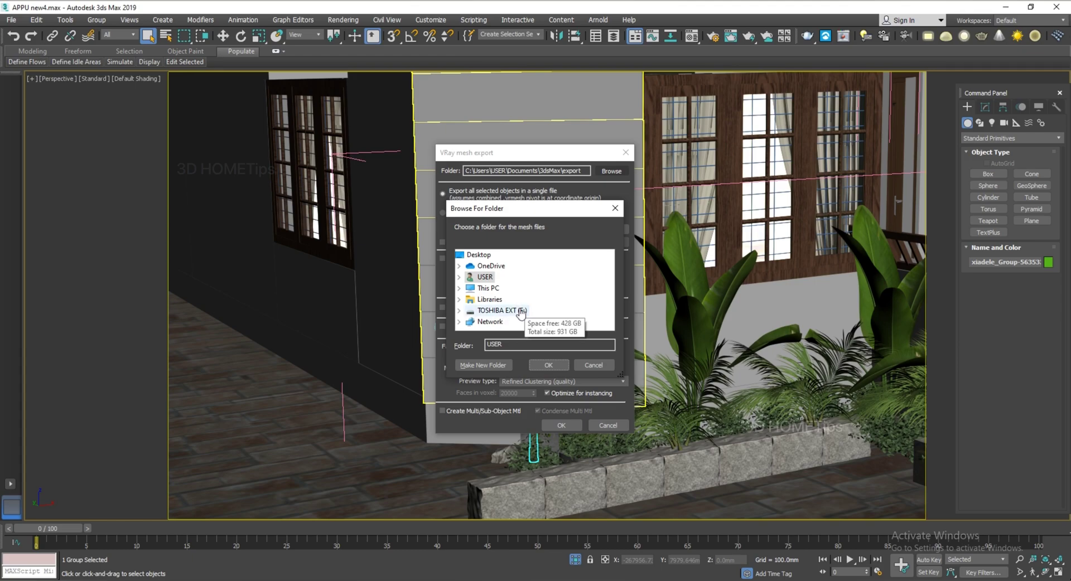
pyautogui.doubleClick(490, 288)
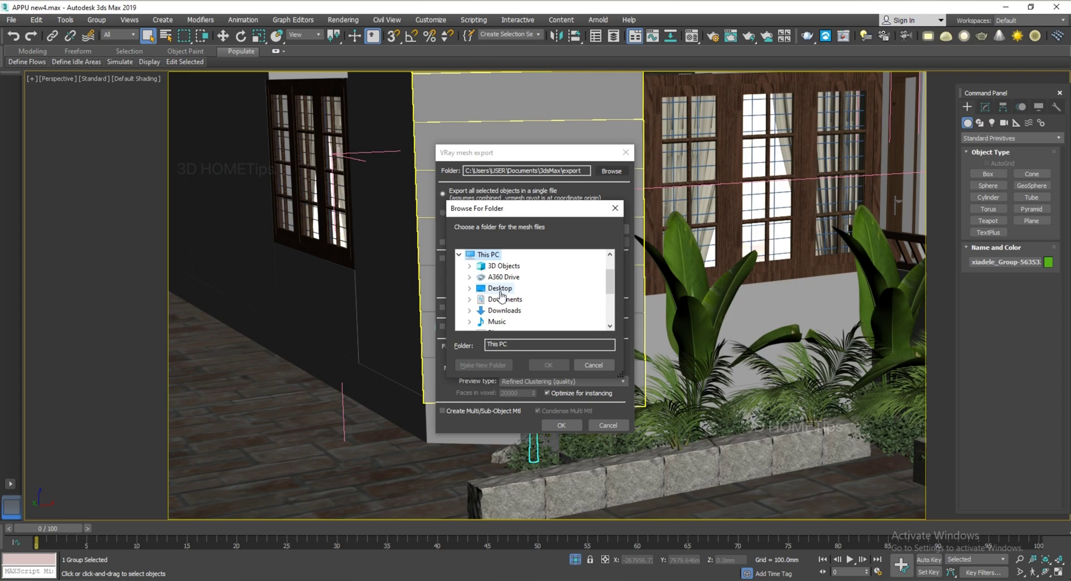
pyautogui.click(500, 289)
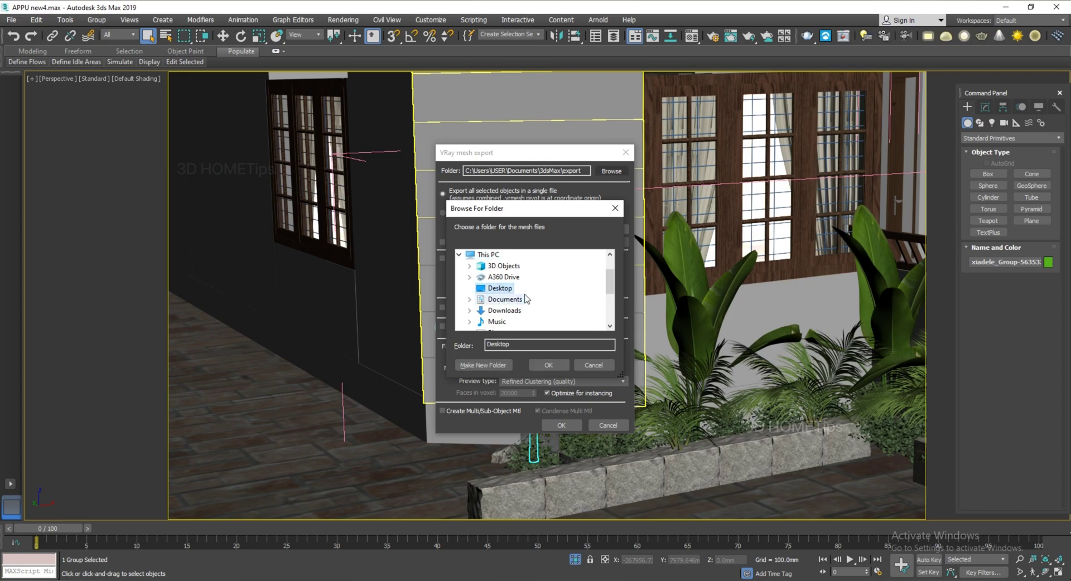
pyautogui.moveTo(609, 281); pyautogui.dragTo(607, 292)
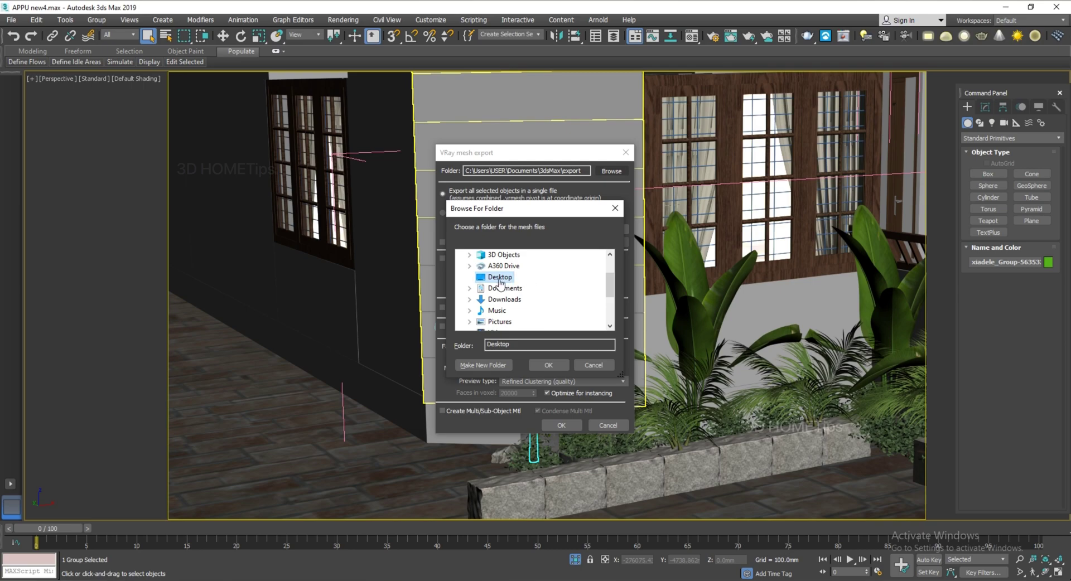
# Try to create a new folder for the mesh files from the folder tree.
pyautogui.rightClick(541, 292)
pyautogui.moveTo(685, 475)
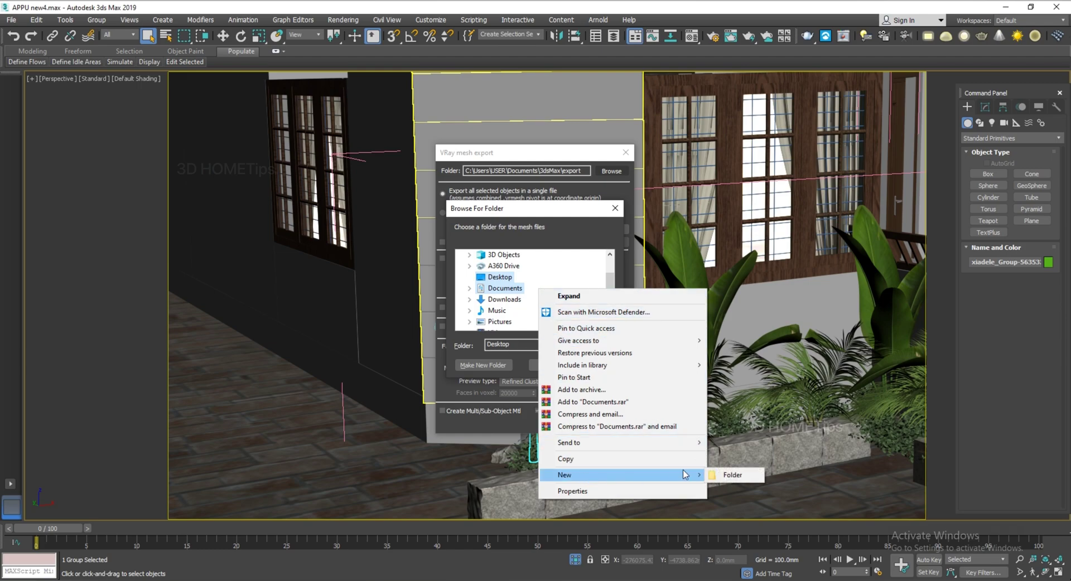
pyautogui.click(741, 482)
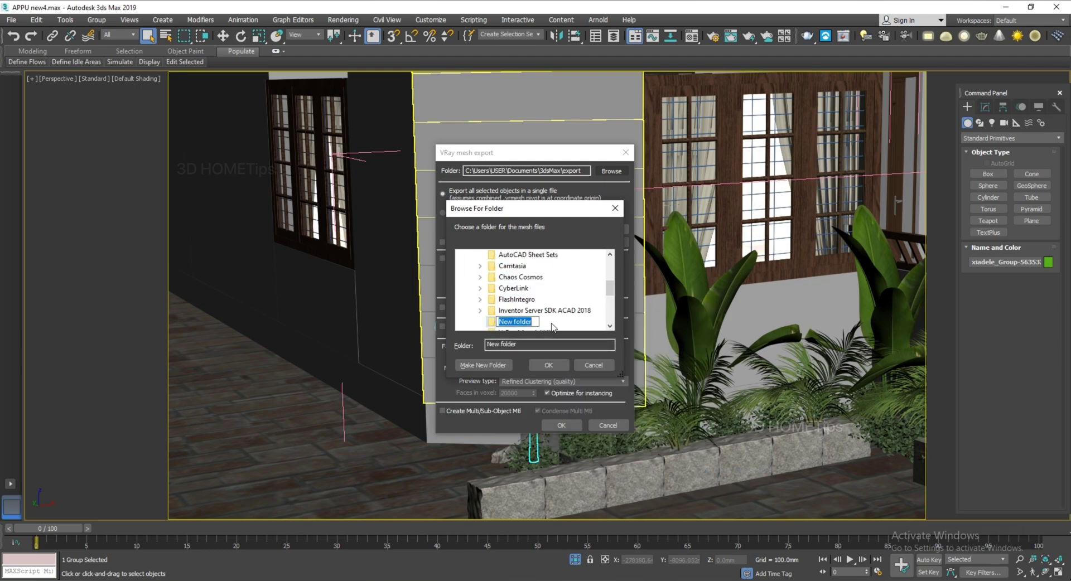
# Create a new folder on the Desktop under This PC for the mesh files.
pyautogui.scroll(2, 556, 293)
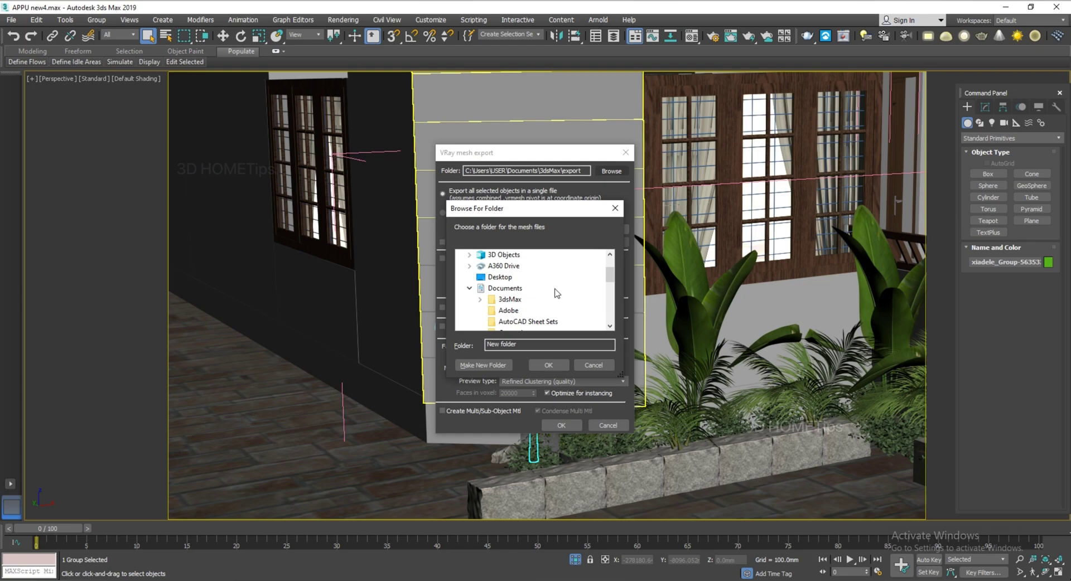
pyautogui.click(498, 278)
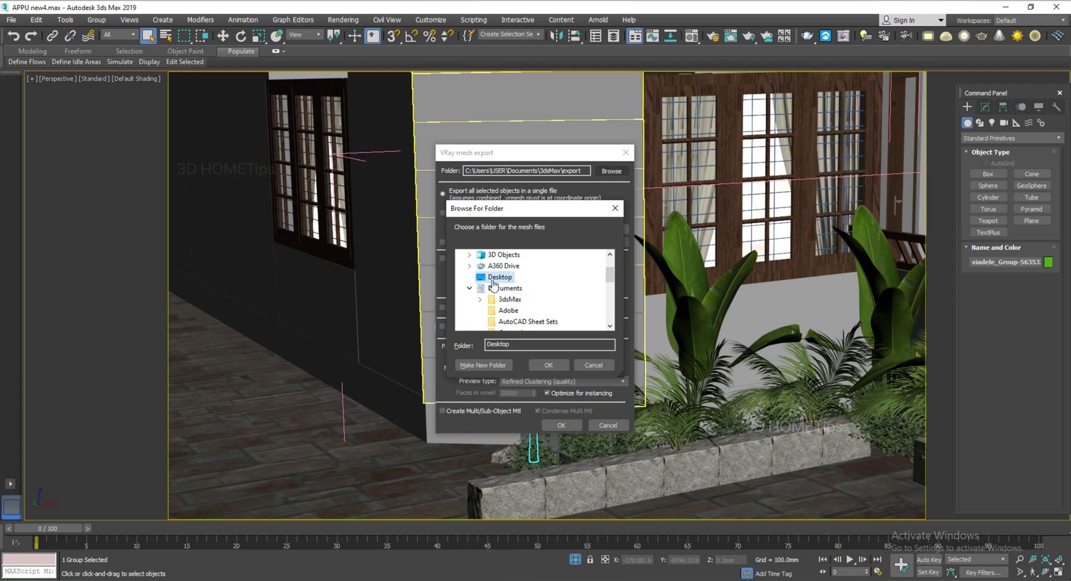
pyautogui.scroll(2, 533, 279)
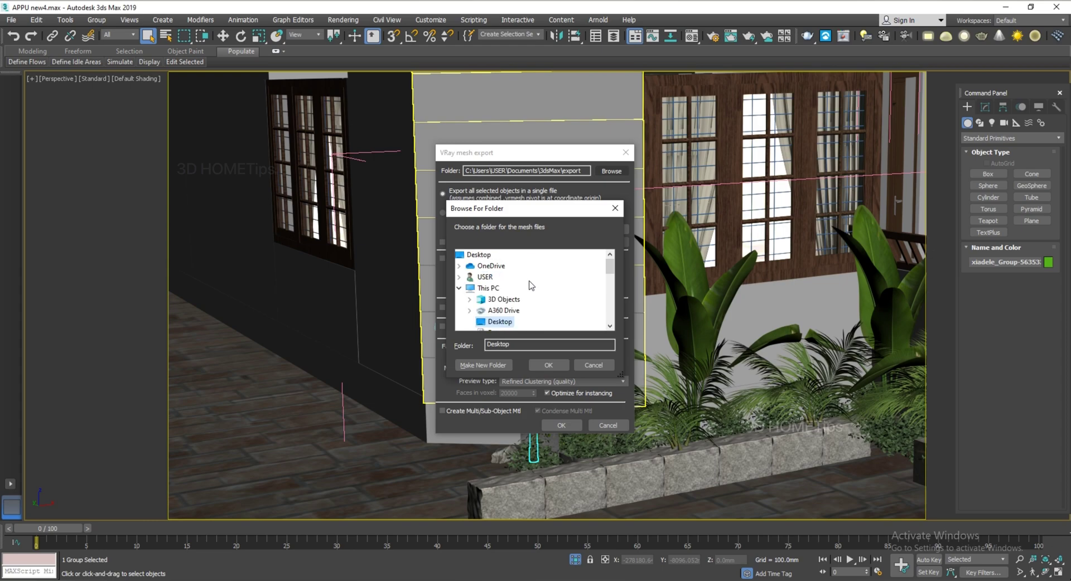
pyautogui.click(489, 288)
pyautogui.scroll(-3, 502, 293)
pyautogui.scroll(2, 502, 293)
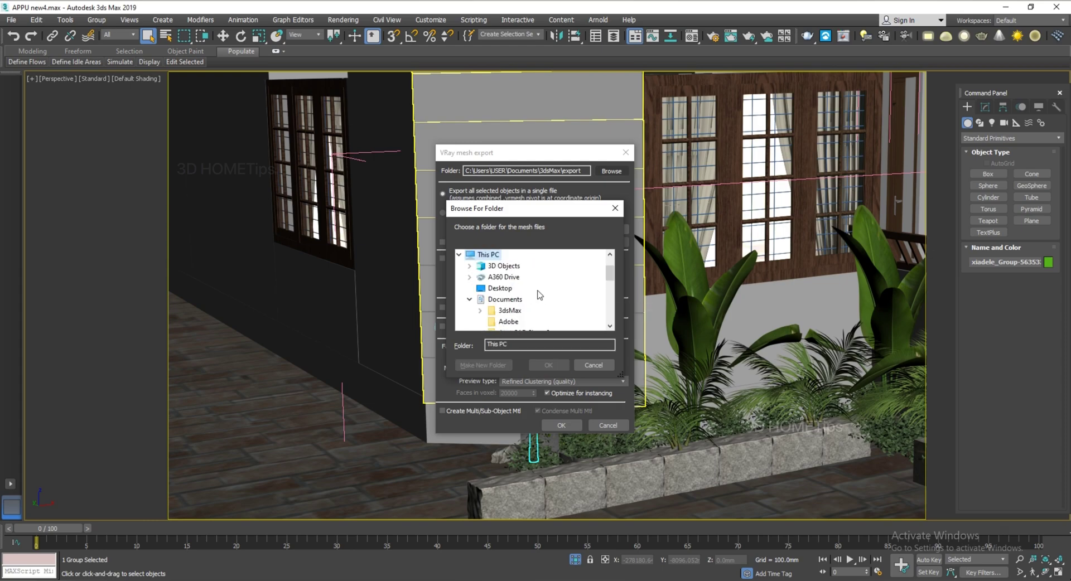
pyautogui.click(494, 288)
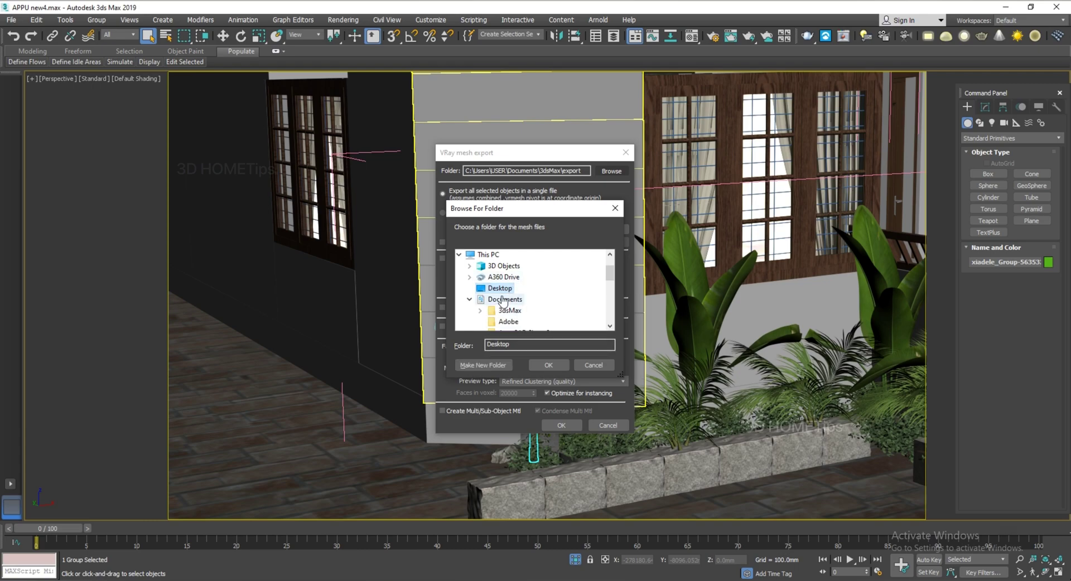
pyautogui.click(482, 366)
pyautogui.press('Return')
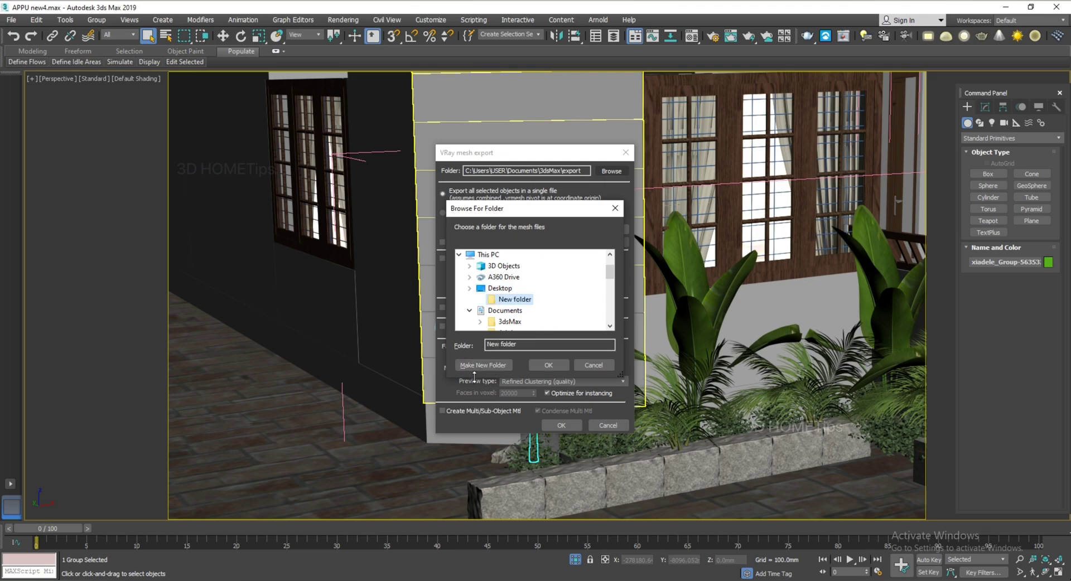
# Rename the new Desktop folder to "vrey proxy" and set it as the mesh export folder.
pyautogui.rightClick(522, 302)
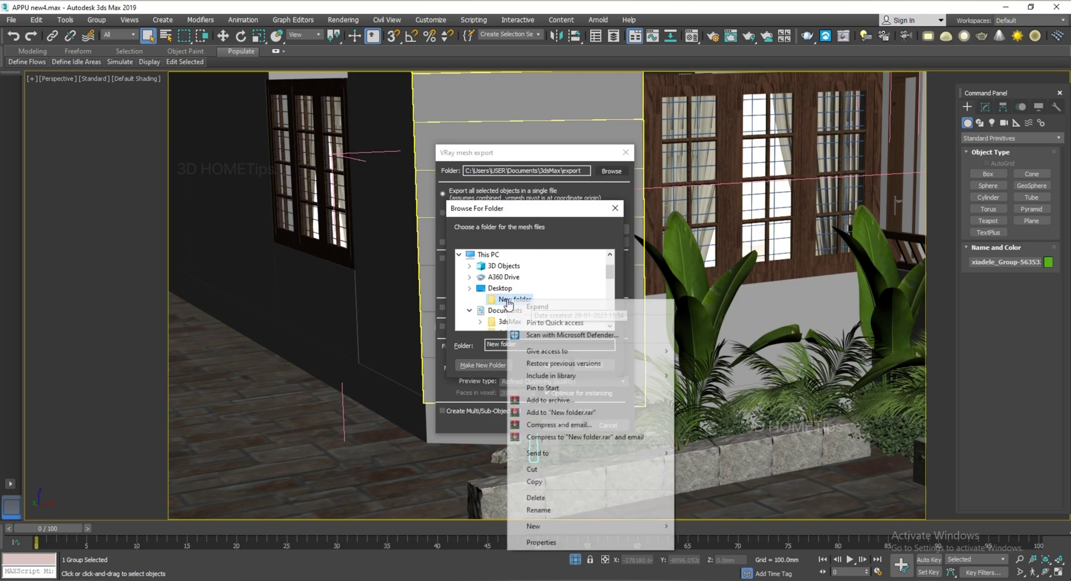
pyautogui.click(545, 510)
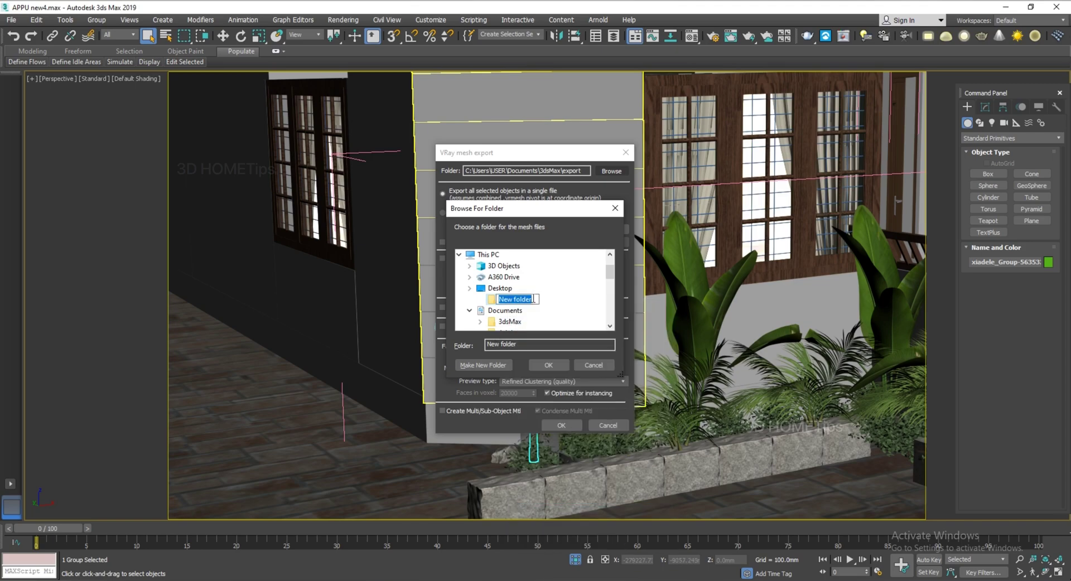
pyautogui.write('vrey proxy')
pyautogui.click(549, 366)
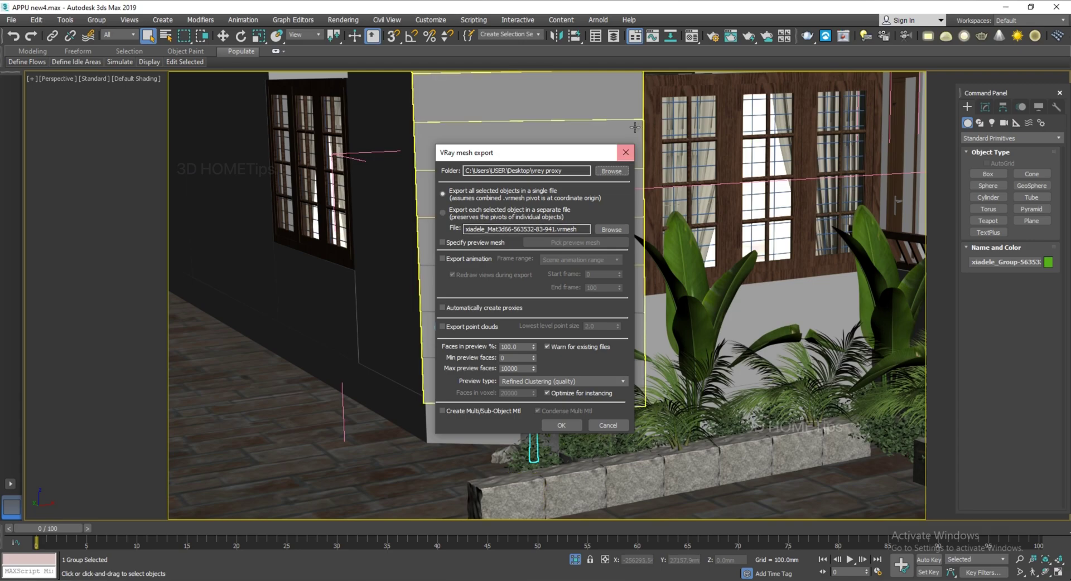
# Check the Windows desktop for the vrey proxy folder and return to the V-Ray mesh export in 3ds Max.
pyautogui.click(1009, 7)
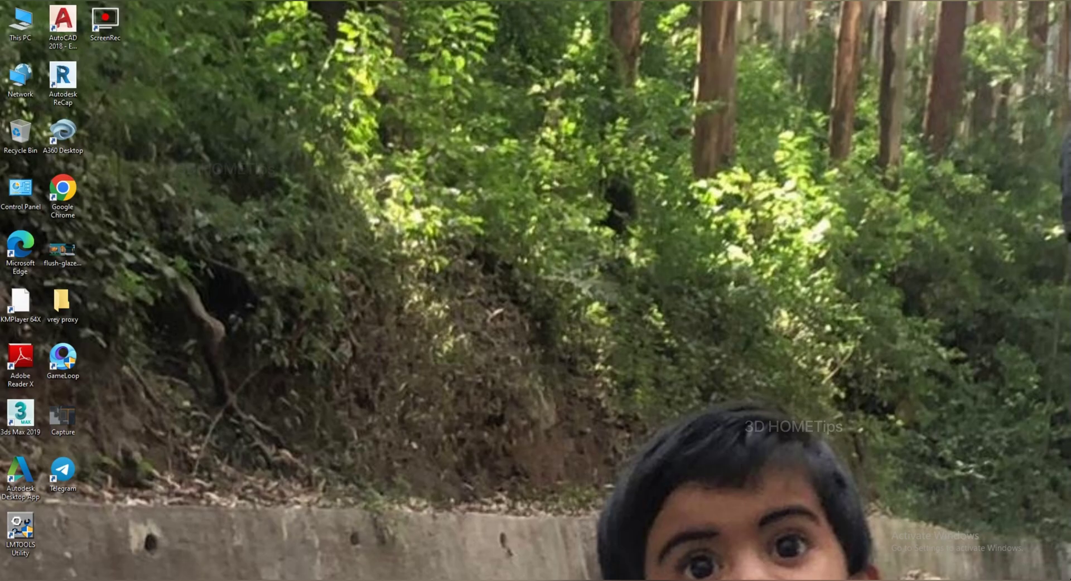
pyautogui.moveTo(426, 575)
pyautogui.click(484, 539)
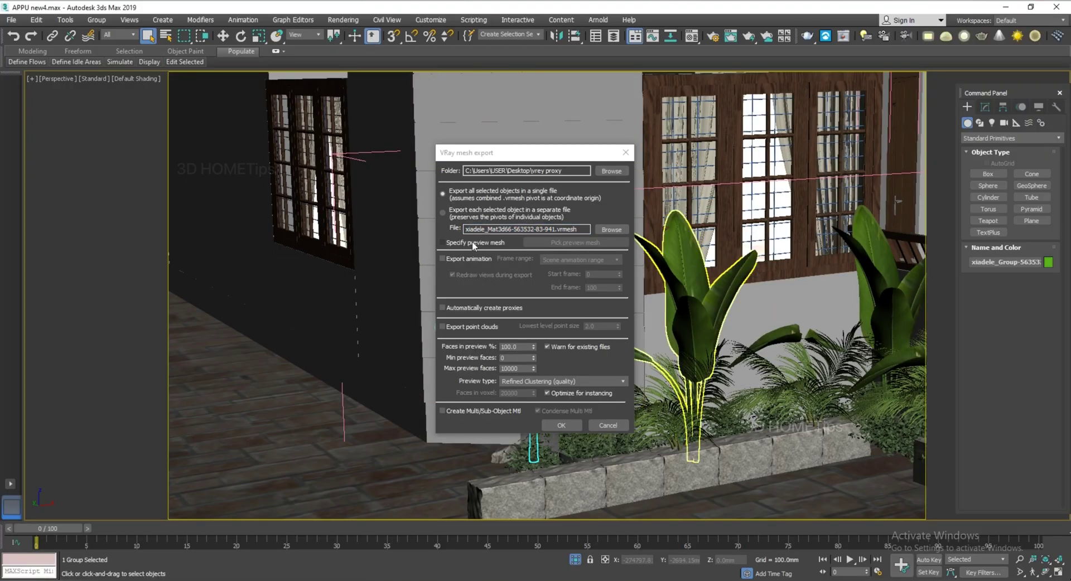
# Export the tree group as plant1.vrmesh with Specify preview mesh and Automatically create proxies enabled.
pyautogui.click(504, 156)
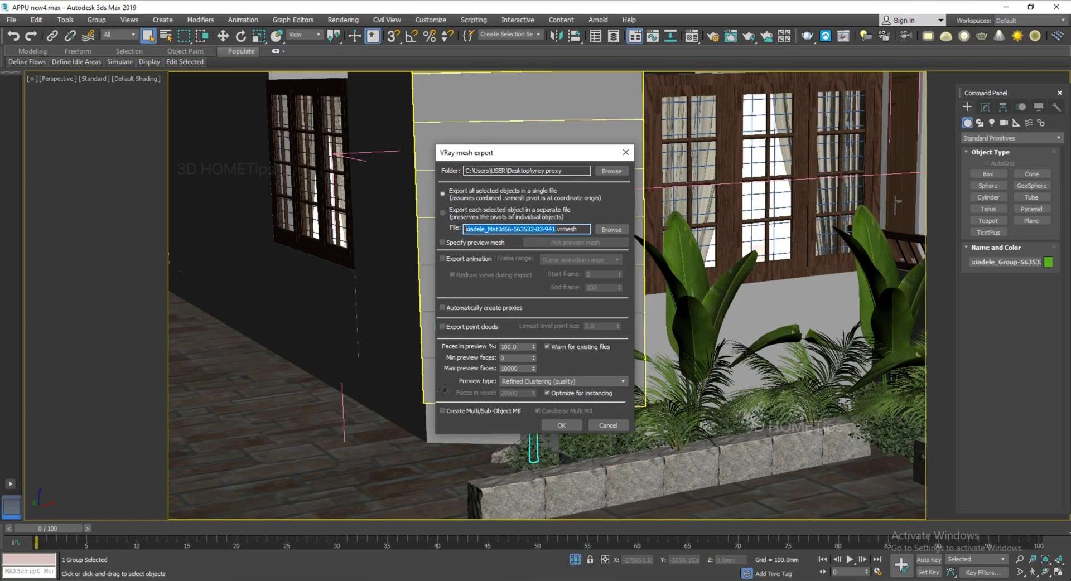
pyautogui.click(487, 197)
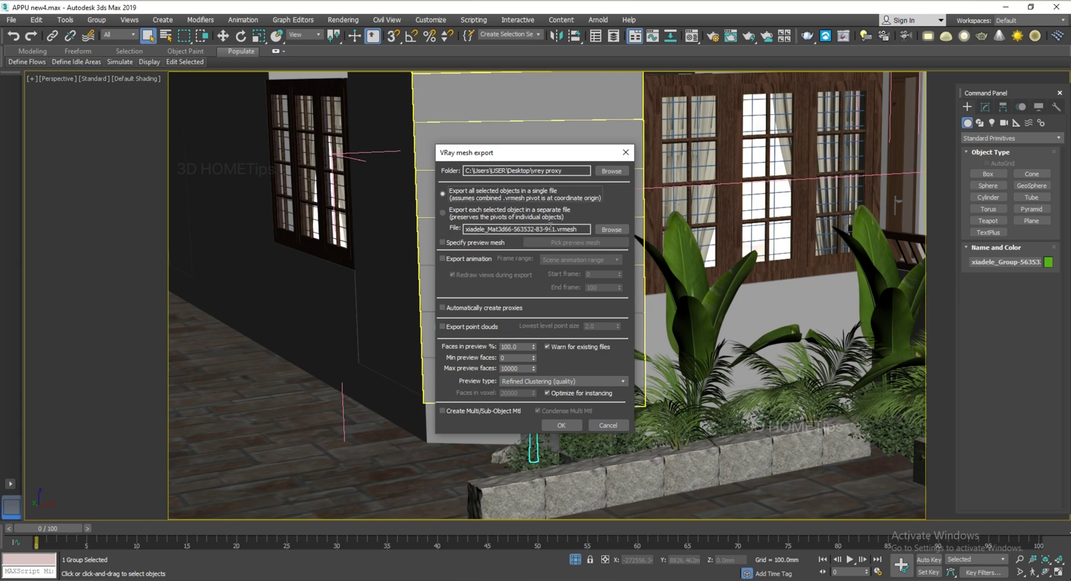
pyautogui.click(477, 242)
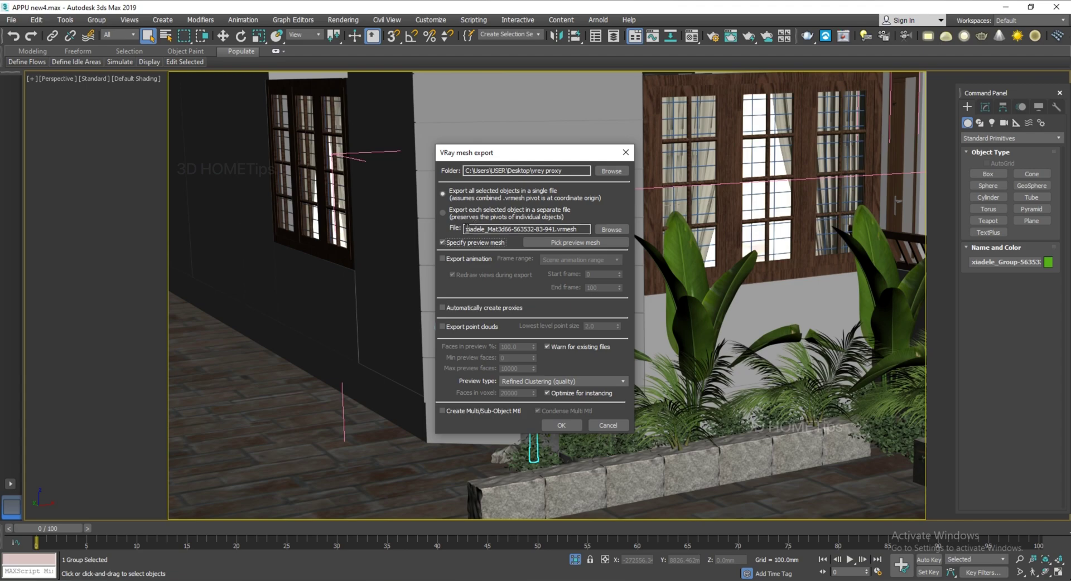
pyautogui.moveTo(466, 229); pyautogui.dragTo(557, 231)
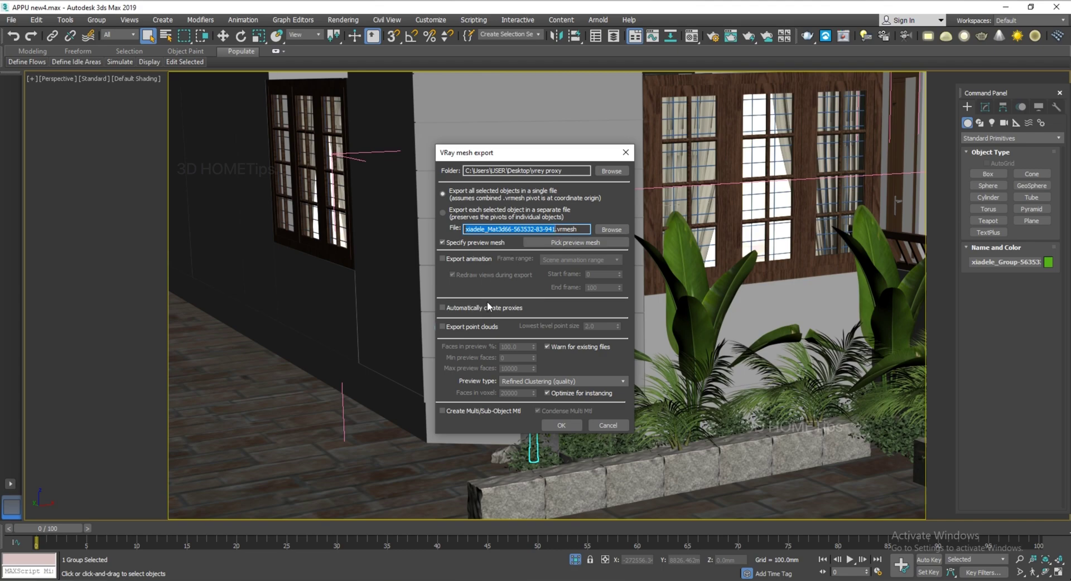
pyautogui.write('plant1')
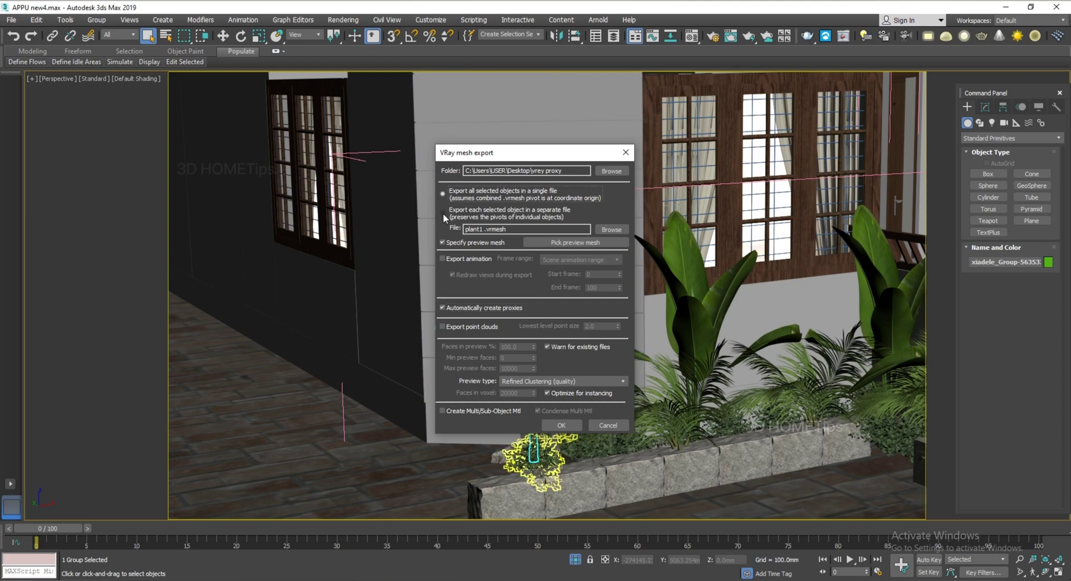
pyautogui.click(443, 212)
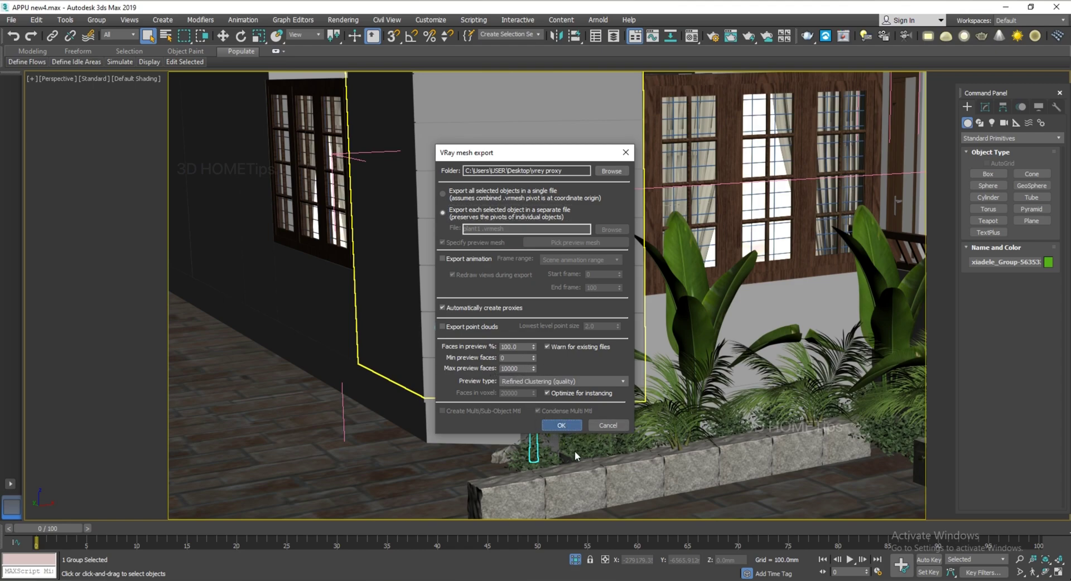
pyautogui.press('Escape')
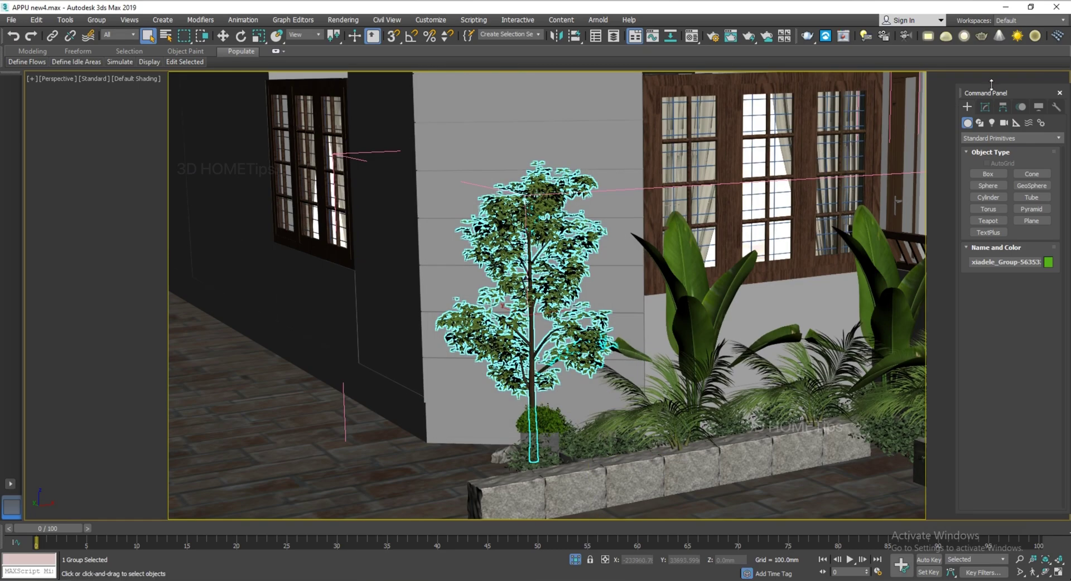
# Inspect the modifier parameters of the exported tree, comparing it with the nearby window and wall objects.
pyautogui.click(985, 106)
pyautogui.click(647, 276)
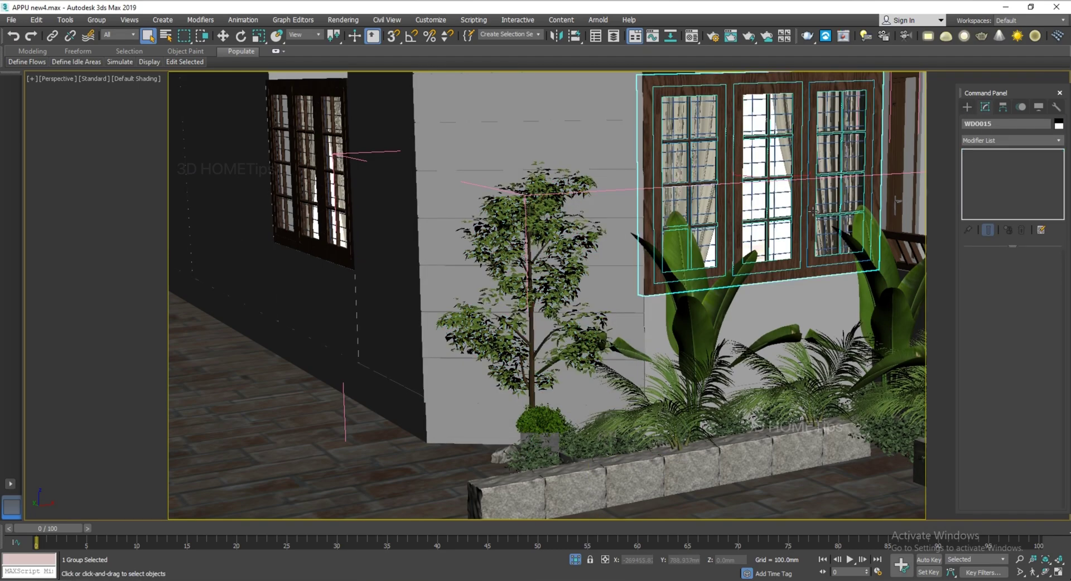
pyautogui.click(593, 296)
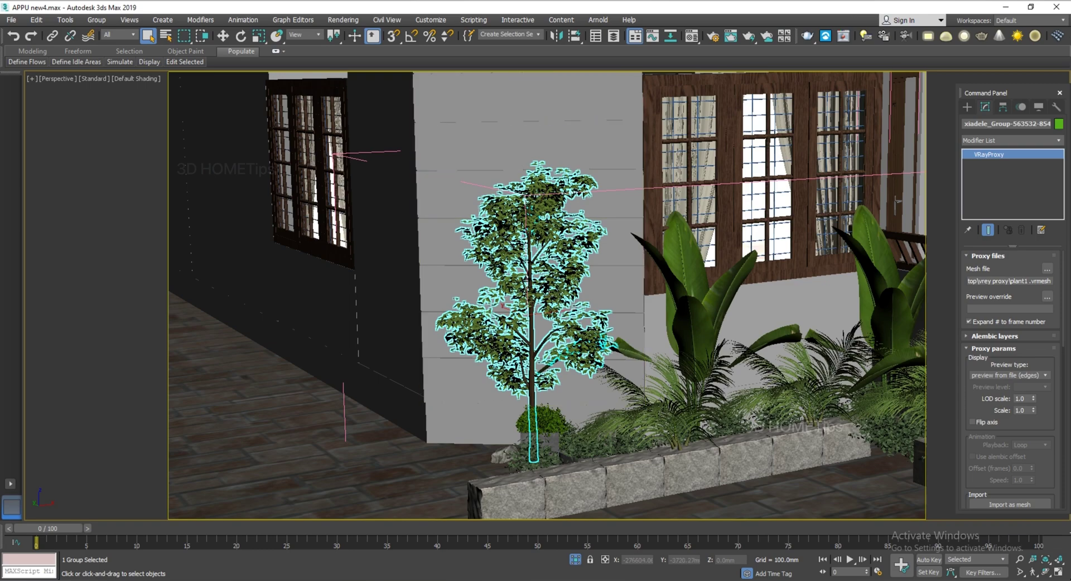
pyautogui.click(437, 370)
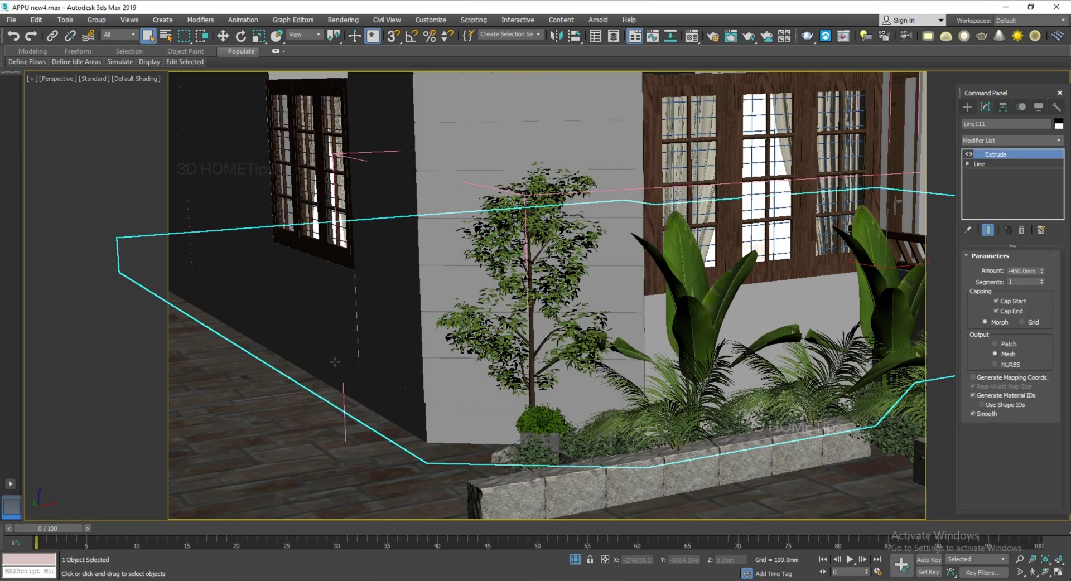
pyautogui.click(437, 370)
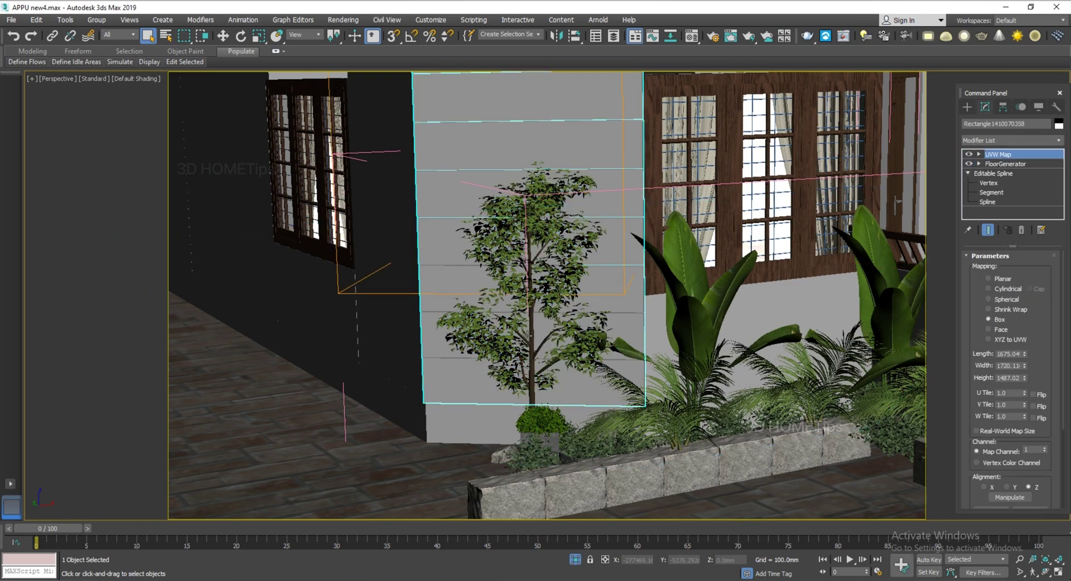
pyautogui.click(548, 315)
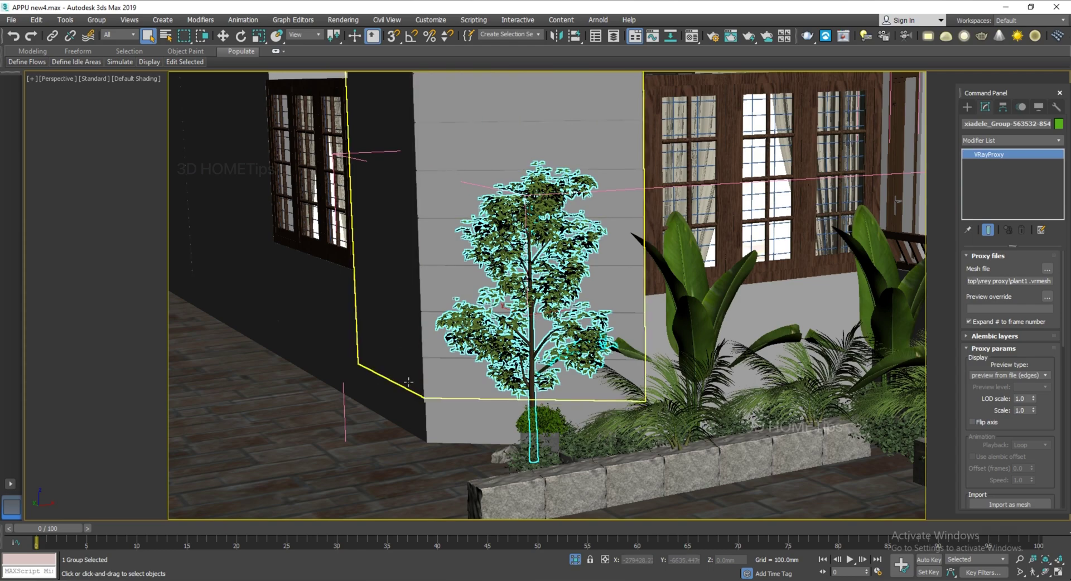
pyautogui.click(535, 319)
pyautogui.click(535, 319)
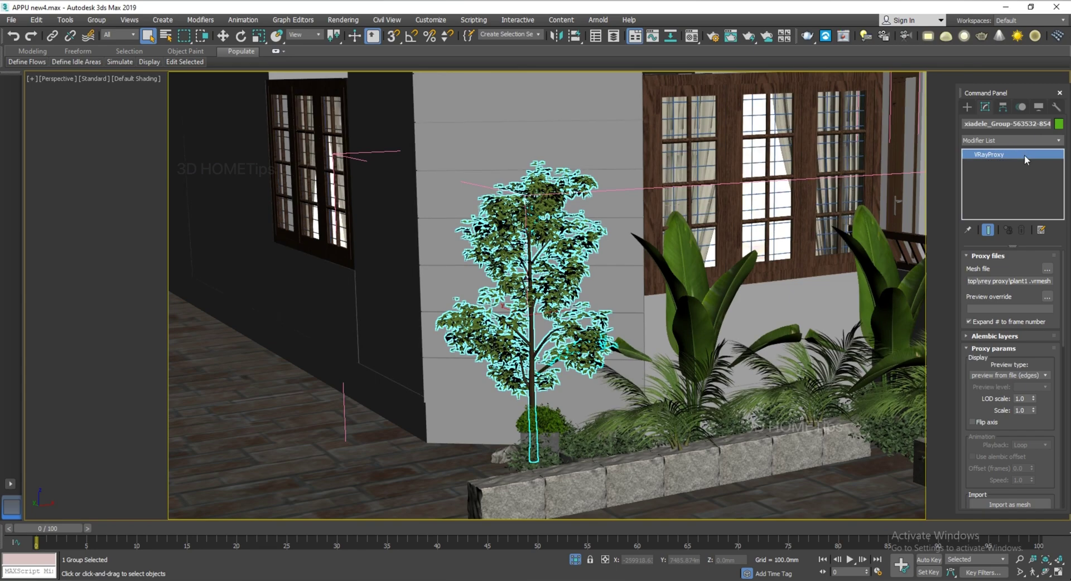
# Look through the tree proxy's preview type options and reselect the tree.
pyautogui.click(996, 376)
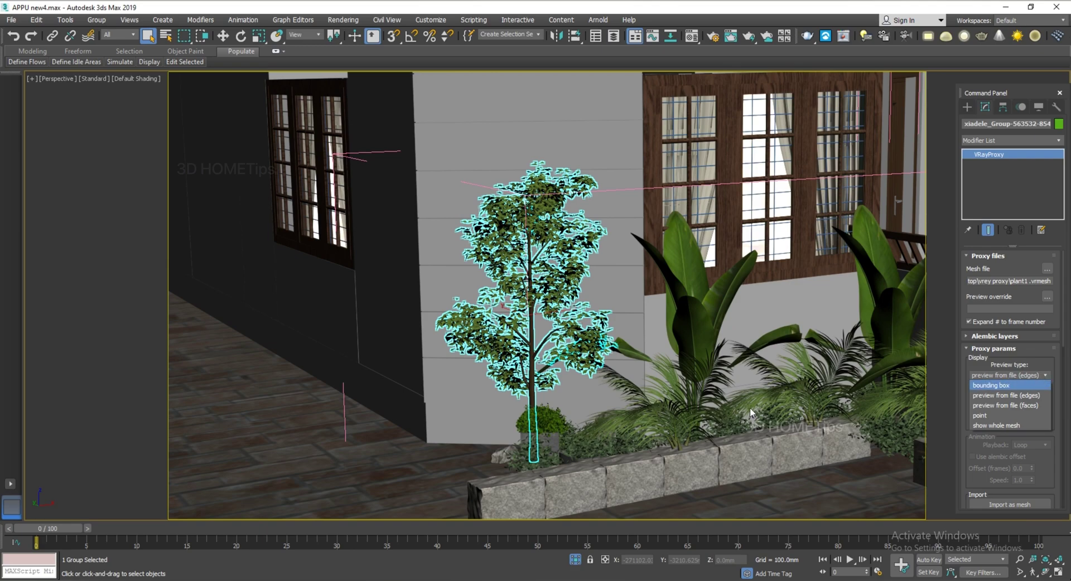
pyautogui.click(539, 322)
pyautogui.click(529, 320)
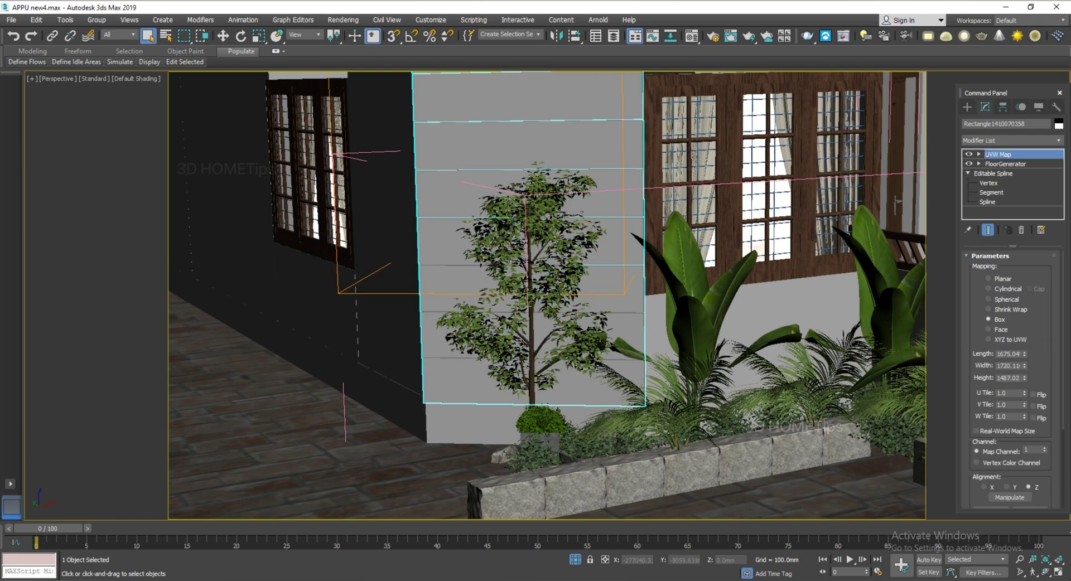
pyautogui.click(527, 320)
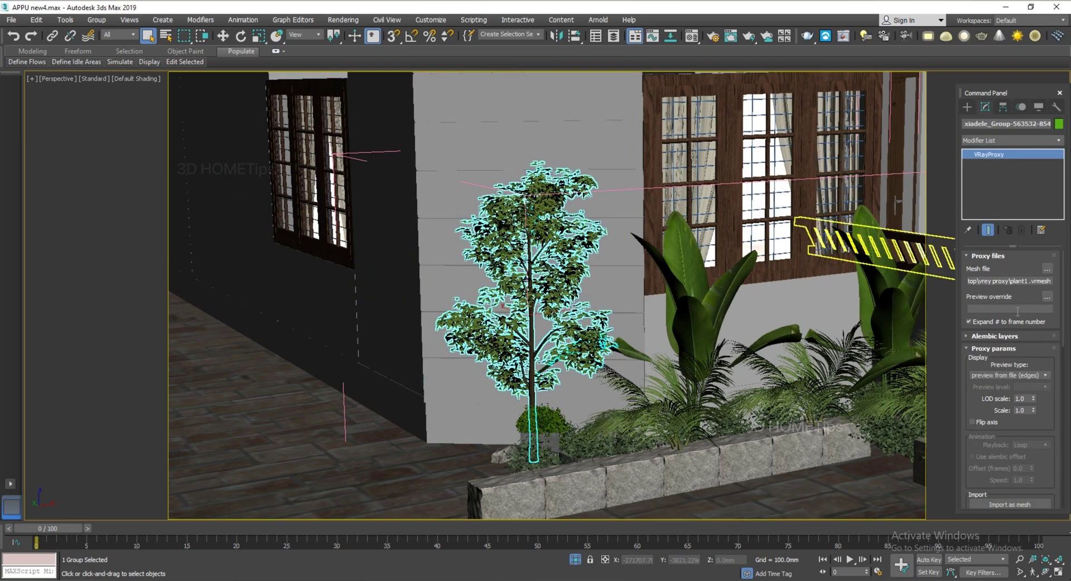
# Set the tree proxy's preview type to bounding box and check it against the neighbouring wall and plants.
pyautogui.click(1003, 375)
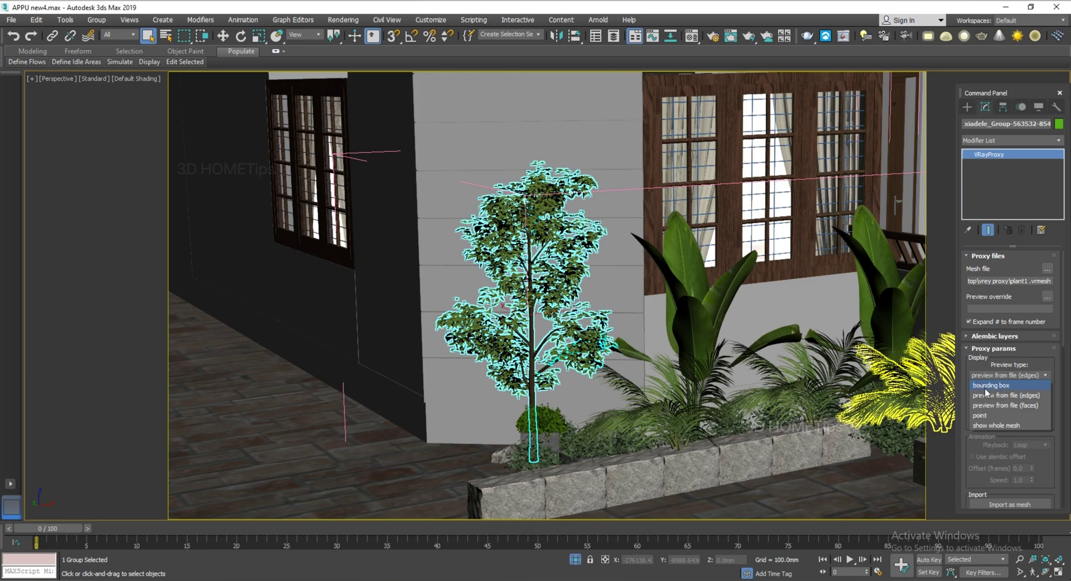
pyautogui.click(1002, 386)
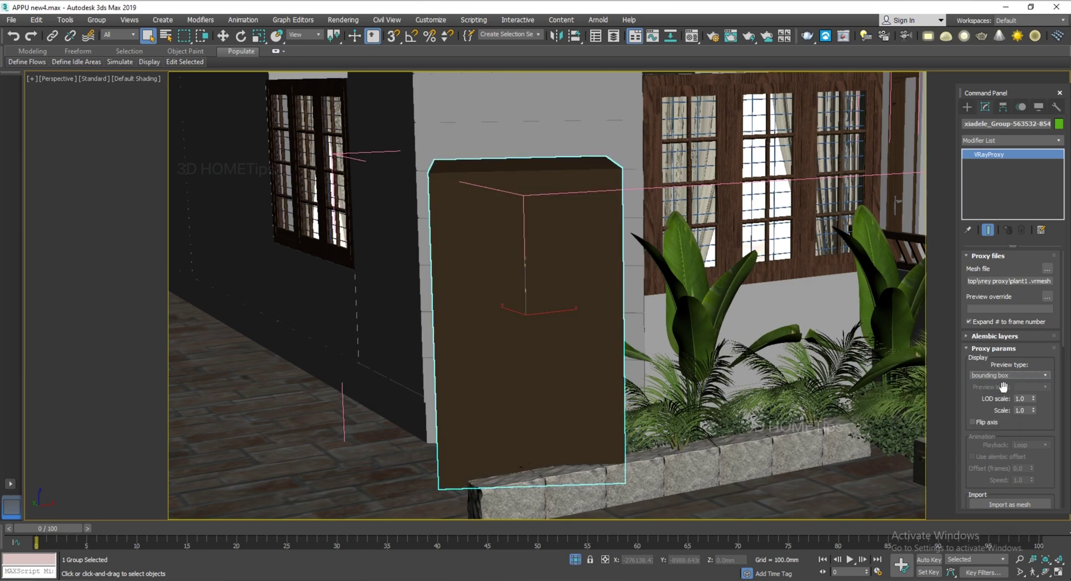
pyautogui.click(794, 369)
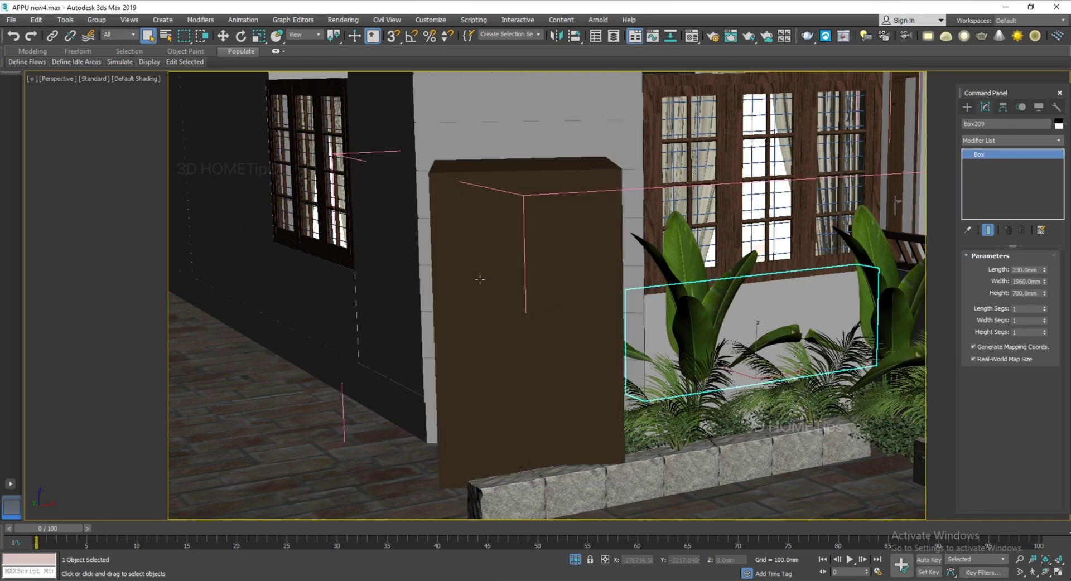
pyautogui.click(510, 329)
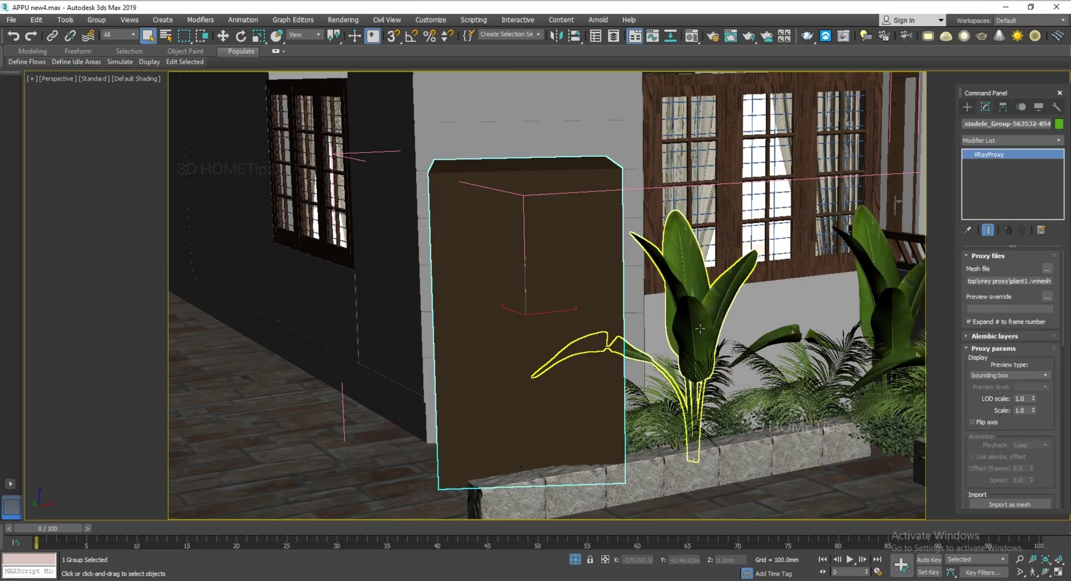
pyautogui.moveTo(700, 328); pyautogui.dragTo(543, 345, button='middle')
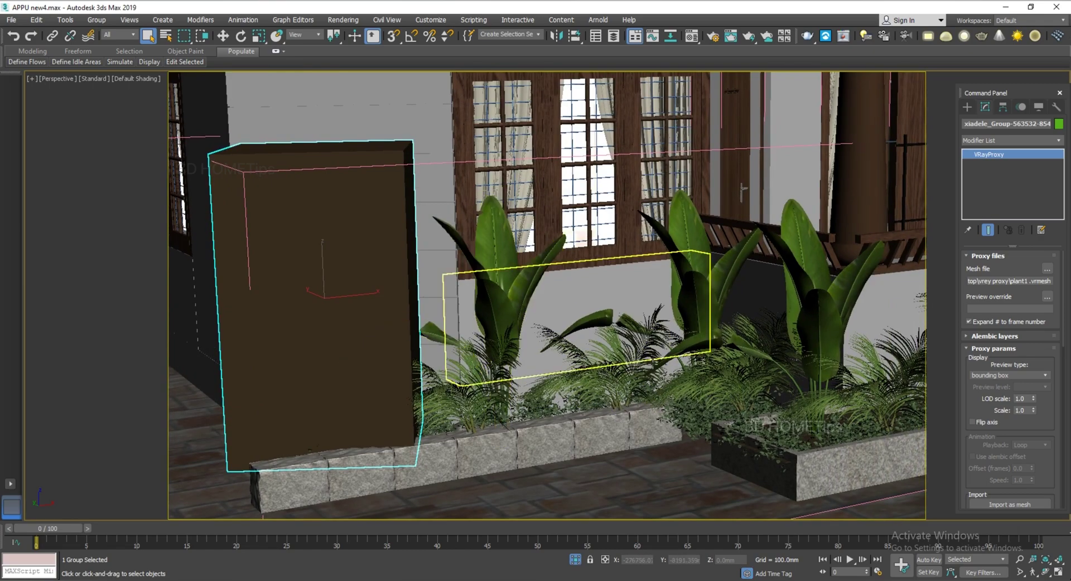
# Export the banana palm beside the tree as banana_palm_035.vrmesh into the vrey proxy folder with Automatically create proxies enabled.
pyautogui.click(544, 345)
pyautogui.click(500, 312)
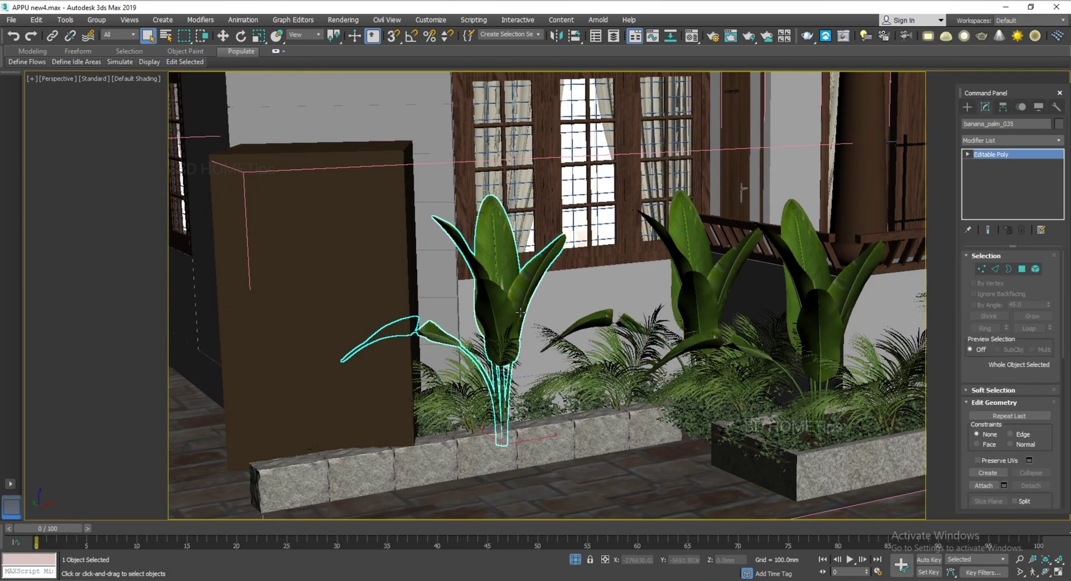
pyautogui.rightClick(487, 291)
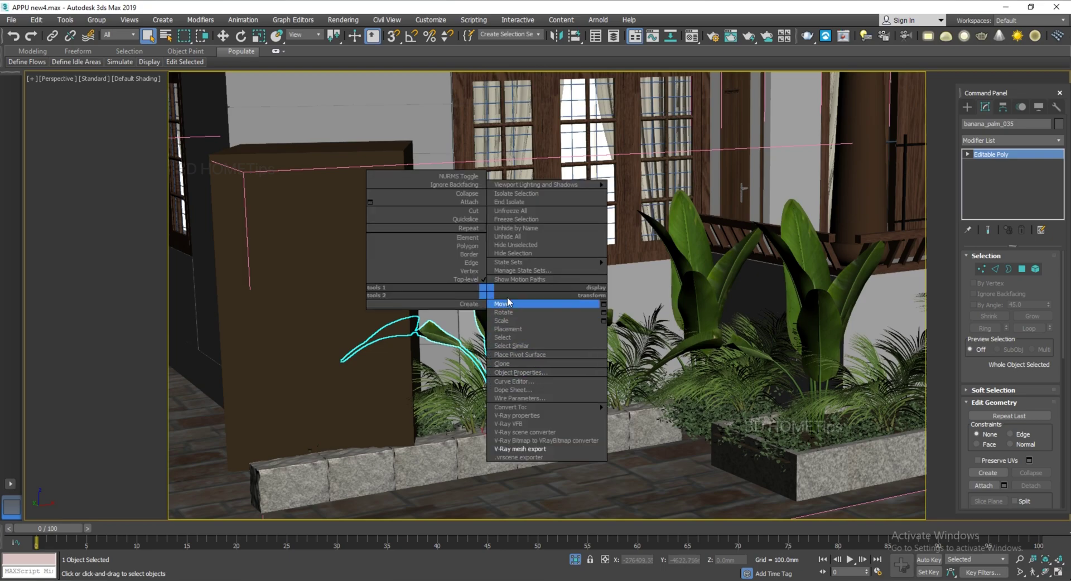
pyautogui.click(544, 450)
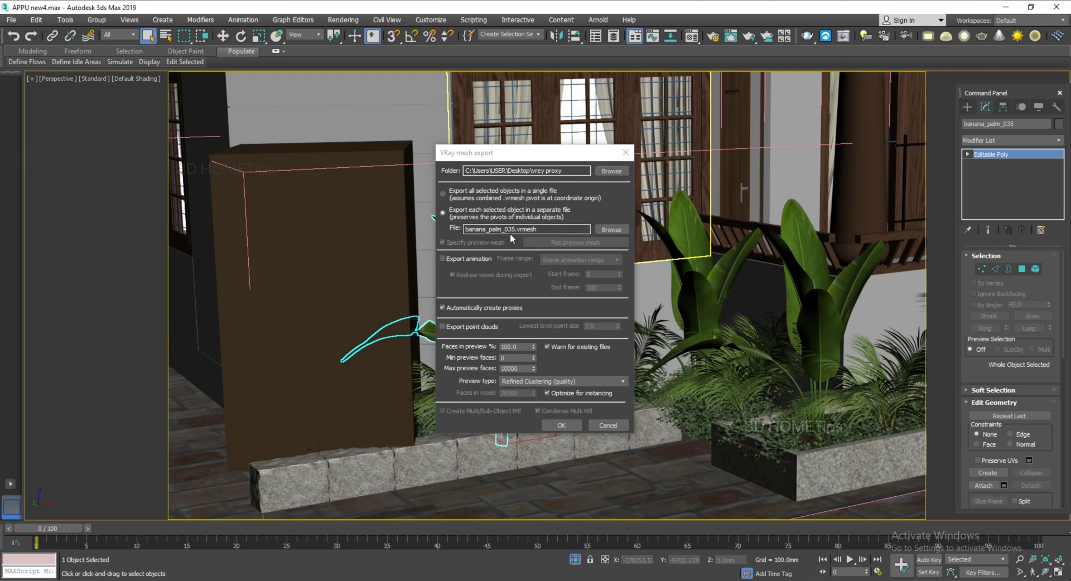
pyautogui.click(486, 232)
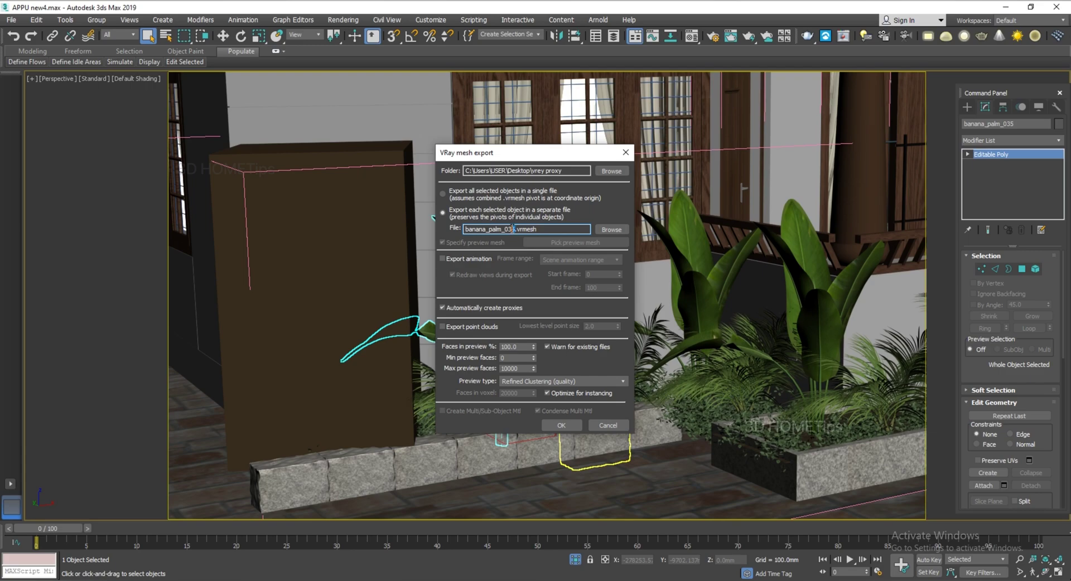
pyautogui.moveTo(513, 228); pyautogui.dragTo(452, 224)
pyautogui.click(478, 229)
pyautogui.moveTo(516, 229); pyautogui.dragTo(463, 229)
pyautogui.click(490, 230)
pyautogui.click(561, 429)
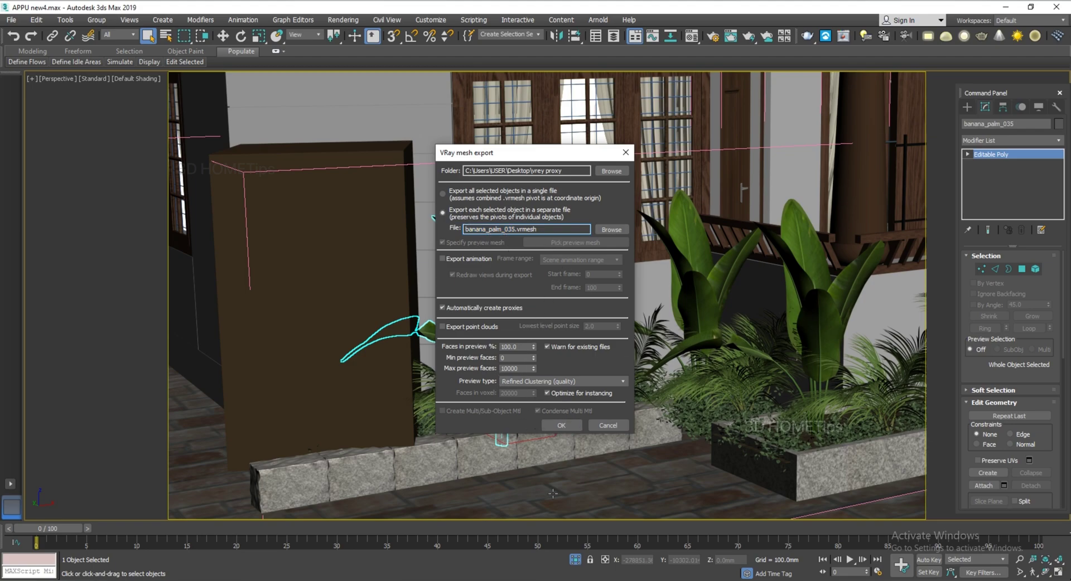
pyautogui.click(561, 425)
# Examine the banana palm proxy's bounding box and parameters, viewing it from above alongside the tree proxy.
pyautogui.click(623, 371)
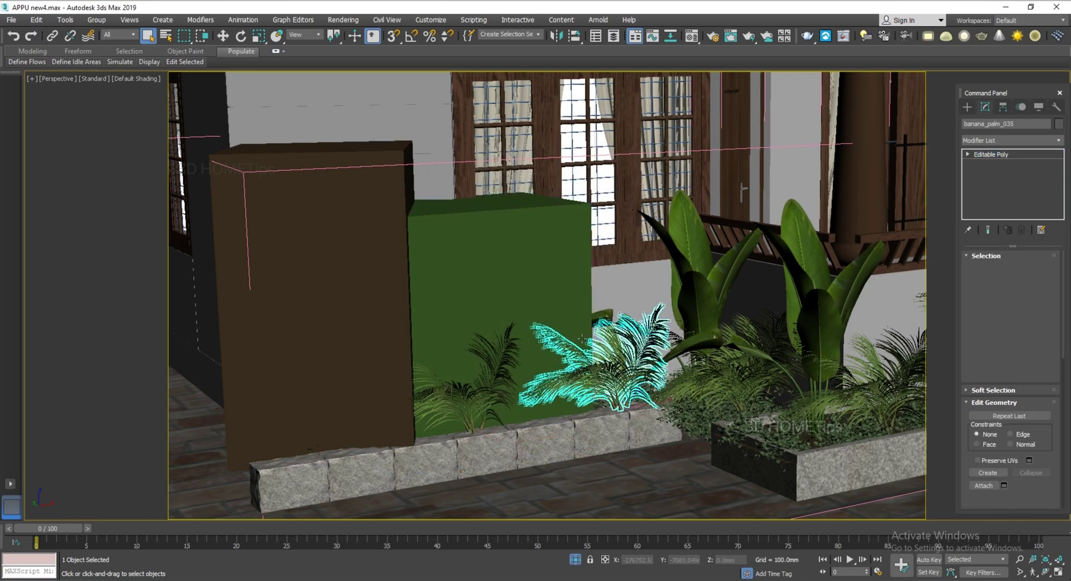
pyautogui.click(493, 294)
pyautogui.keyDown('alt'); pyautogui.moveTo(588, 350); pyautogui.dragTo(717, 413, button='middle'); pyautogui.keyUp('alt')
pyautogui.click(717, 414)
pyautogui.click(548, 291)
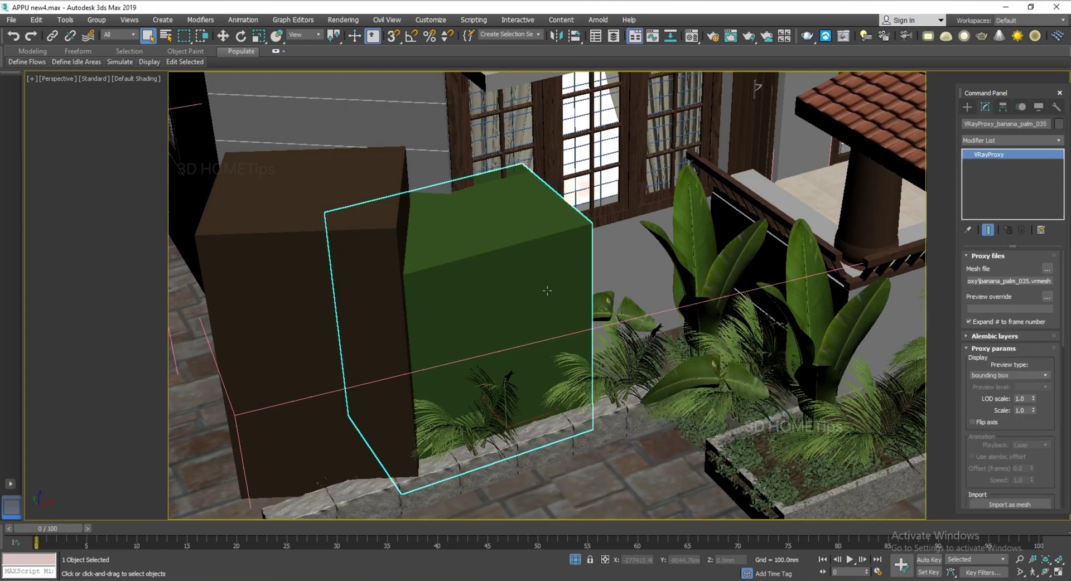
pyautogui.click(507, 273)
pyautogui.moveTo(488, 293)
pyautogui.keyDown('alt'); pyautogui.mouseDown(button='middle')
pyautogui.moveTo(471, 272)
pyautogui.moveTo(444, 274)
pyautogui.moveTo(498, 287)
pyautogui.mouseUp(button='middle'); pyautogui.keyUp('alt')
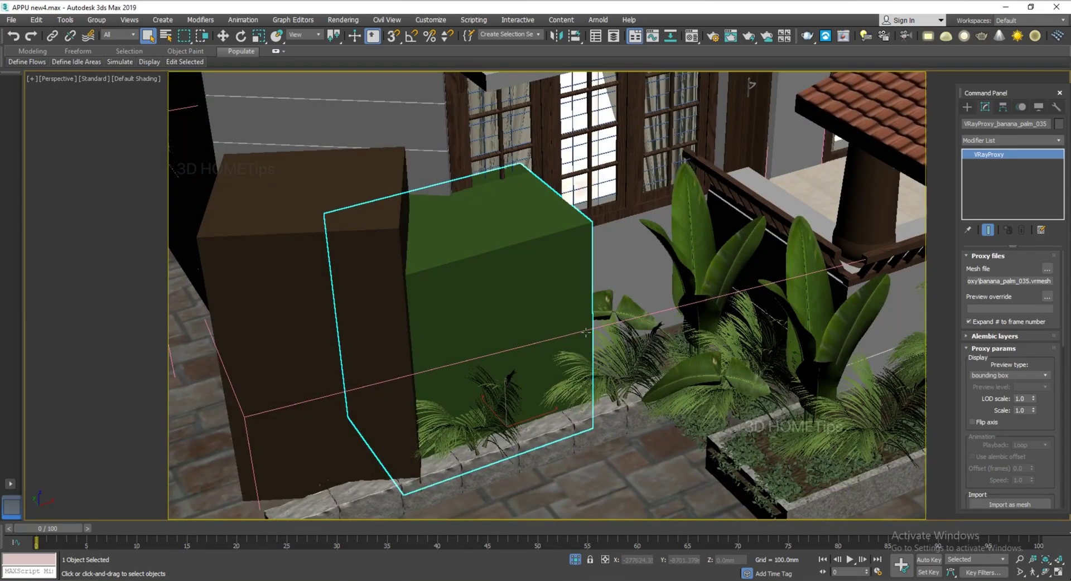
pyautogui.click(444, 300)
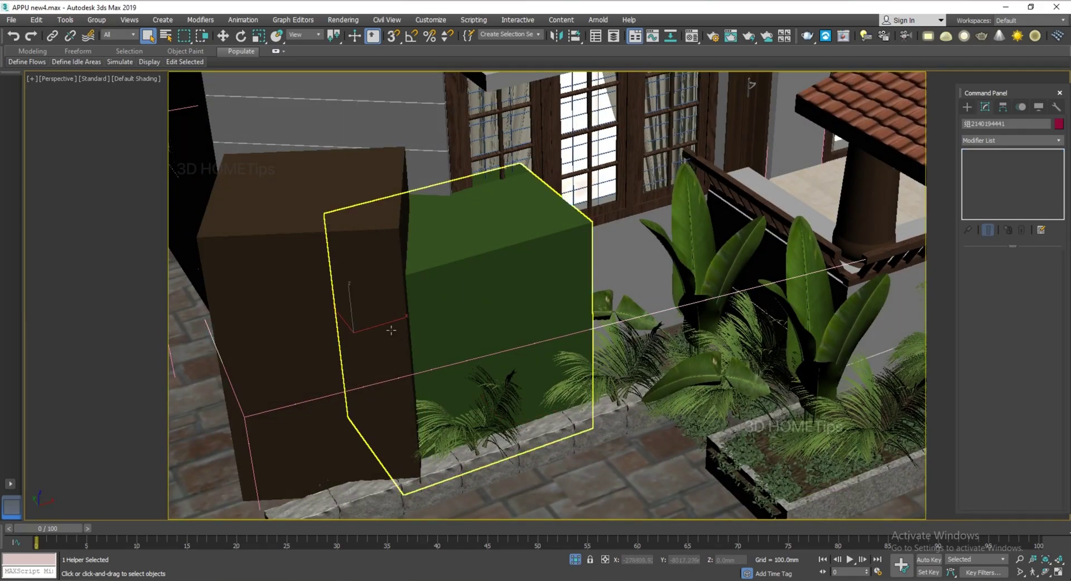
pyautogui.click(455, 302)
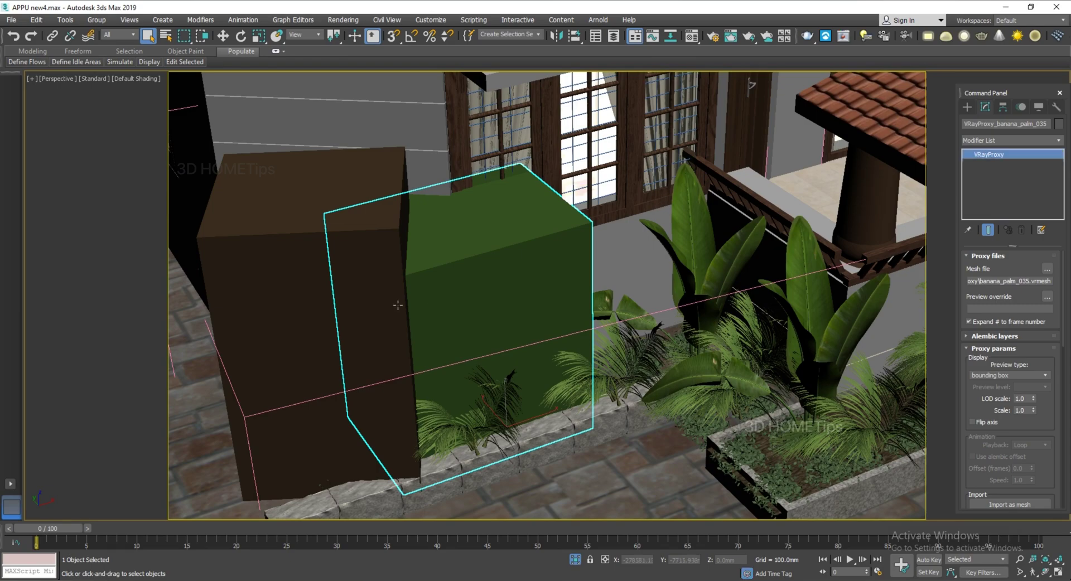
pyautogui.click(366, 293)
pyautogui.click(368, 313)
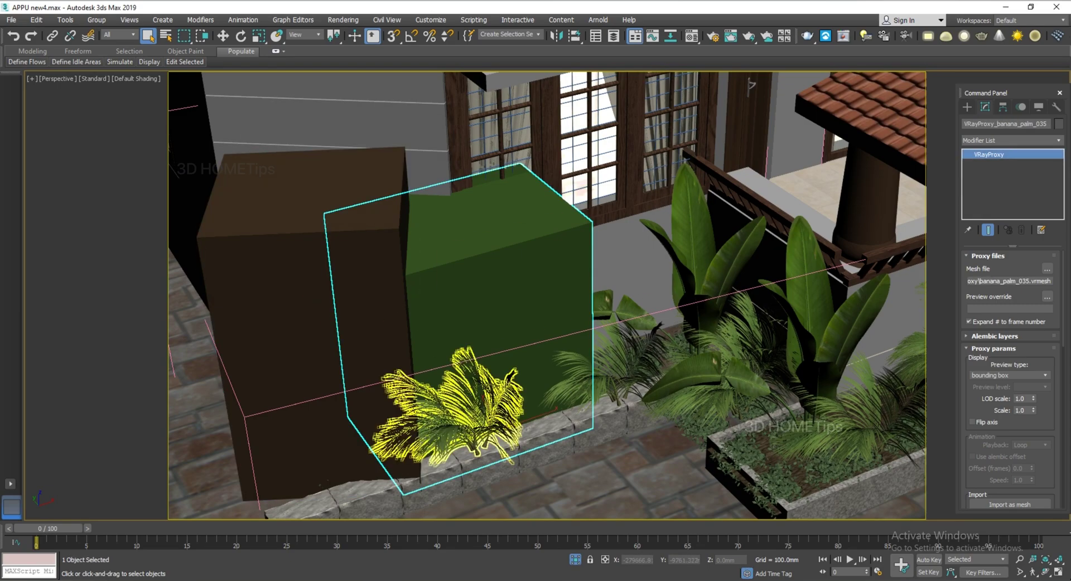
# Open the vrey proxy folder on the Windows desktop to check the exported vrmesh files, and switch to the other 3ds Max house scene.
pyautogui.hotkey('alt', 'Tab')
pyautogui.hotkey('alt', 'Tab')
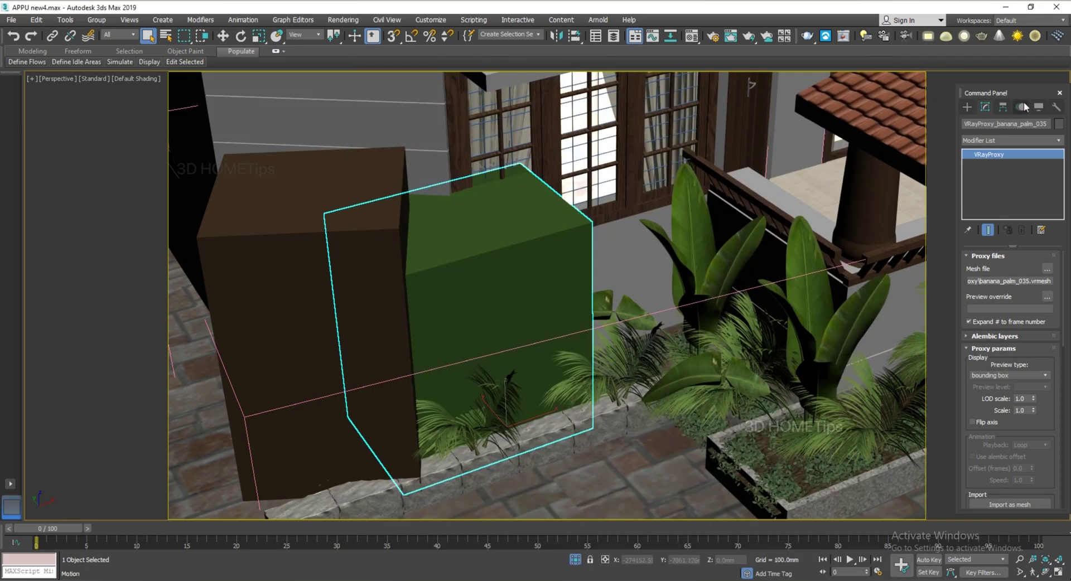
pyautogui.click(1006, 8)
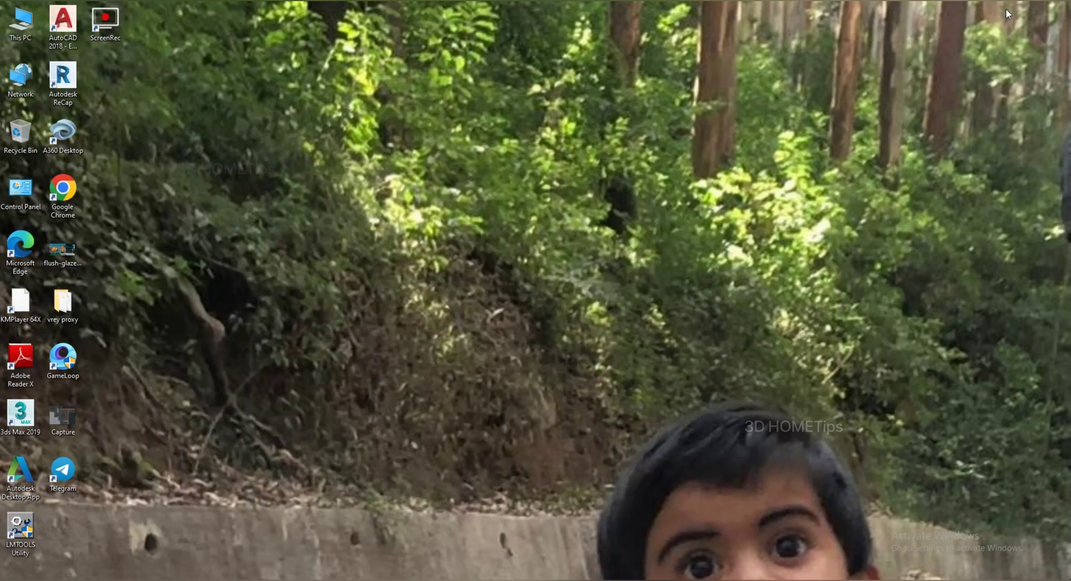
pyautogui.doubleClick(61, 312)
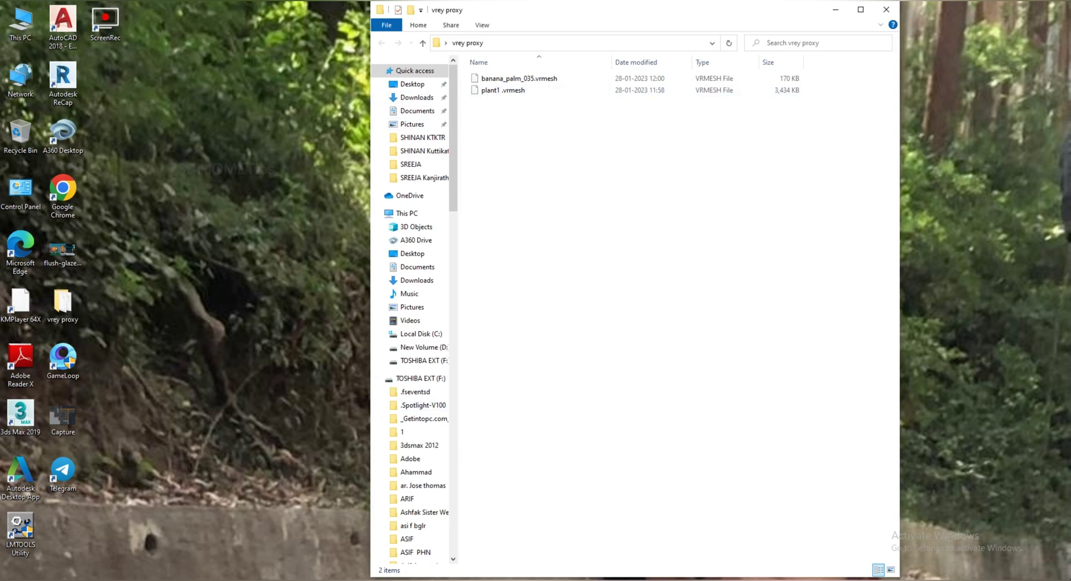
pyautogui.click(407, 547)
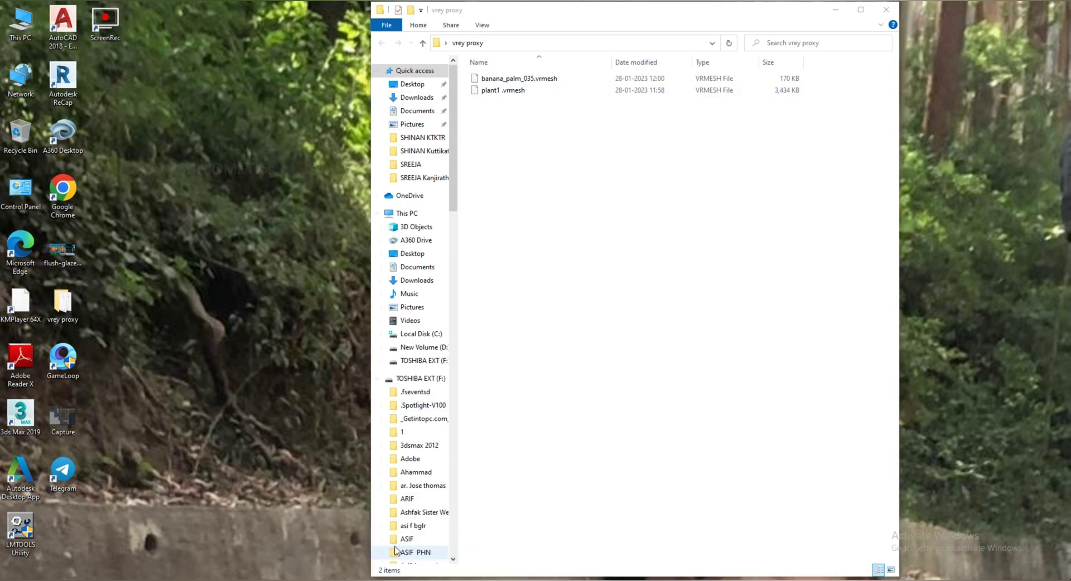
# Examine the bounding-box proxies of the trees surrounding the house from several angles and distances.
pyautogui.scroll(-5, 564, 325)
pyautogui.keyDown('alt'); pyautogui.moveTo(570, 312); pyautogui.dragTo(554, 334, button='middle'); pyautogui.keyUp('alt')
pyautogui.scroll(-3, 554, 334)
pyautogui.keyDown('alt'); pyautogui.moveTo(636, 412); pyautogui.dragTo(542, 377, button='middle'); pyautogui.keyUp('alt')
pyautogui.scroll(5, 543, 378)
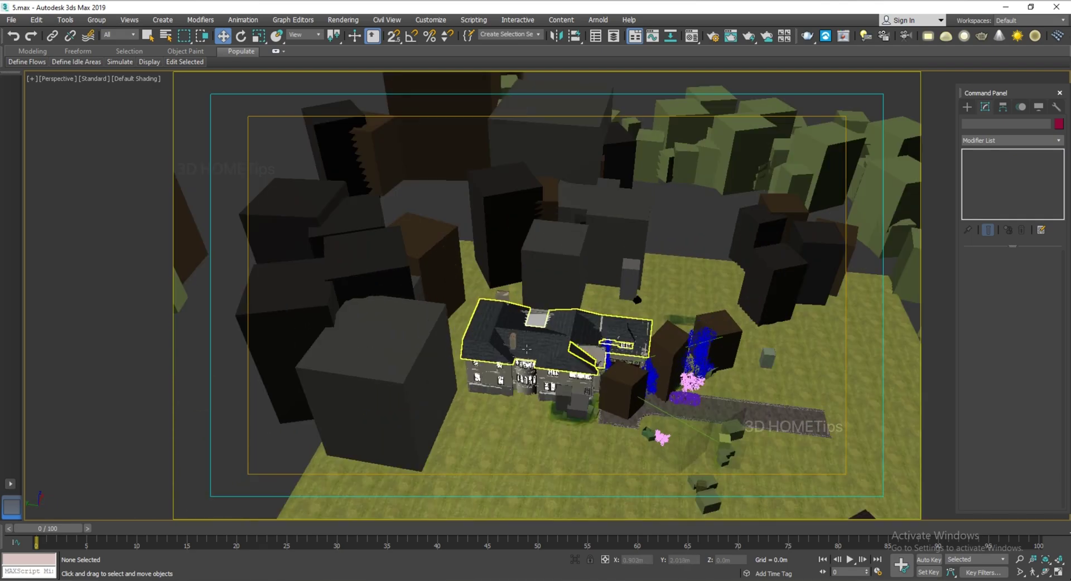
pyautogui.scroll(6, 616, 320)
pyautogui.scroll(-8, 616, 319)
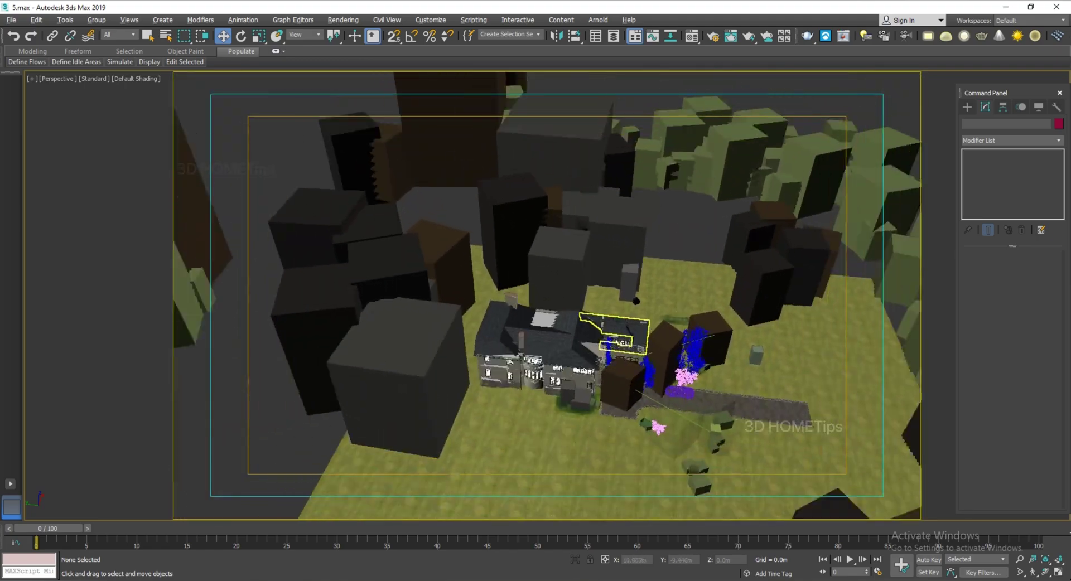
pyautogui.keyDown('alt'); pyautogui.moveTo(616, 319); pyautogui.dragTo(584, 303, button='middle'); pyautogui.keyUp('alt')
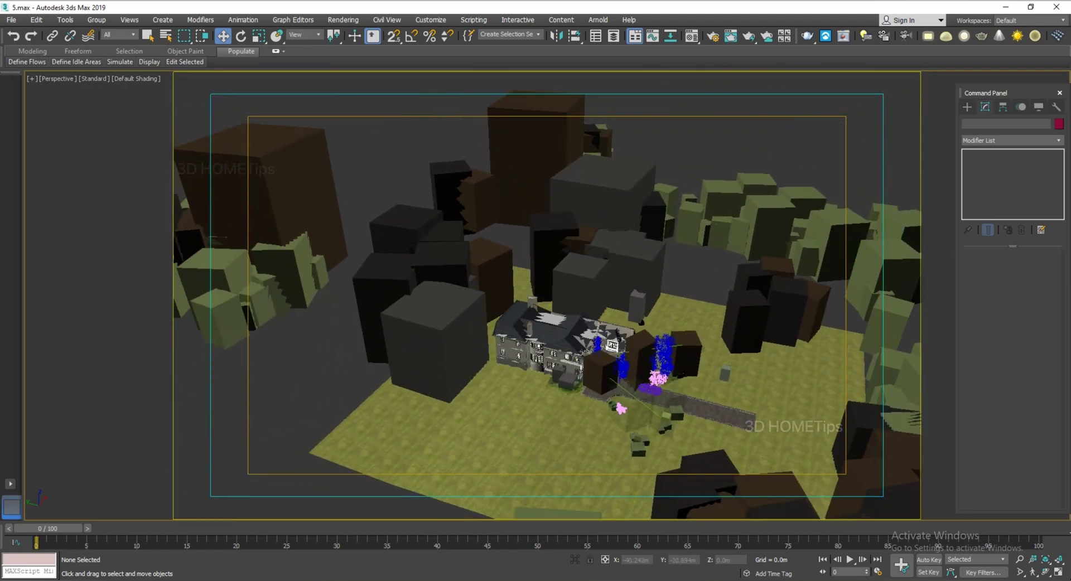